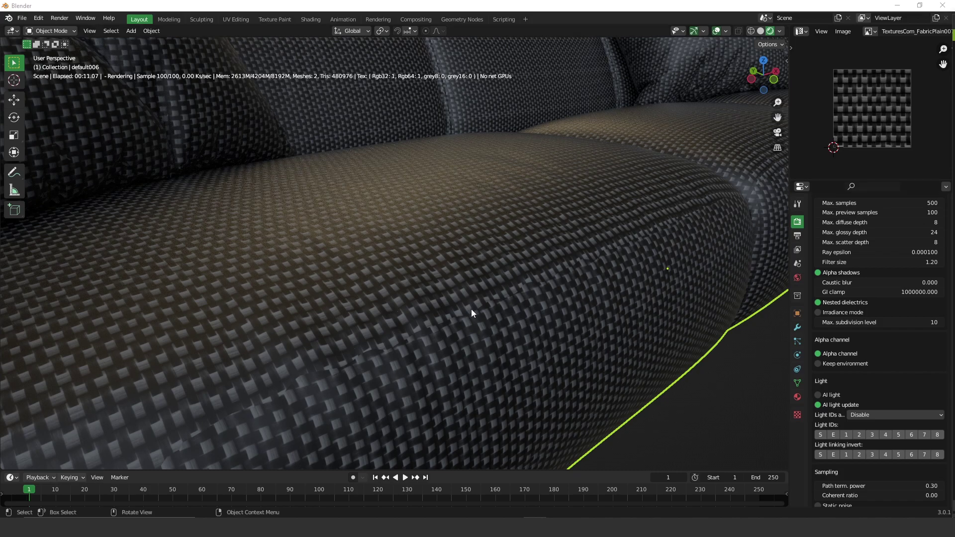
{"action": "scroll", "coordinate": [473, 316], "scroll_direction": "up", "scroll_amount": 3}
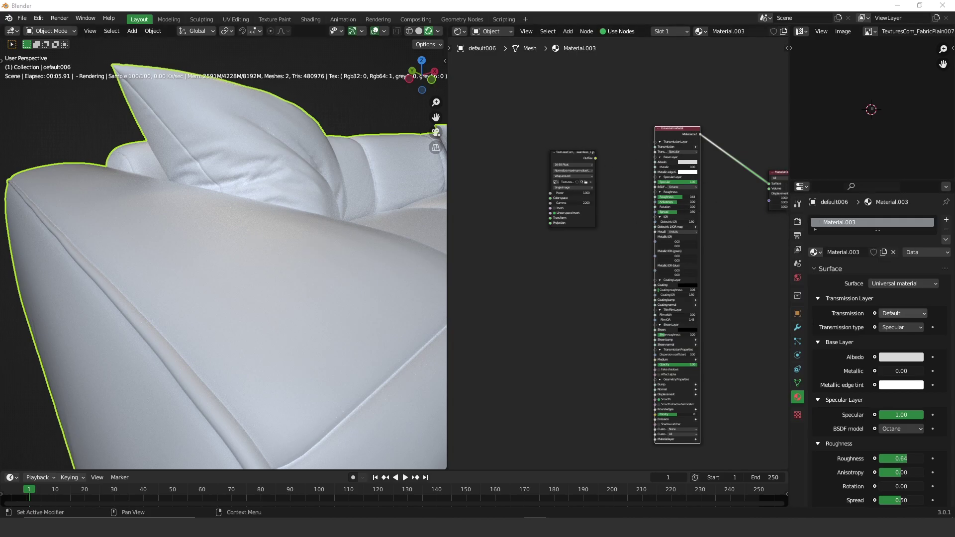
{"action": "middle_click_drag", "start_coordinate": [224, 254], "coordinate": [258, 288]}
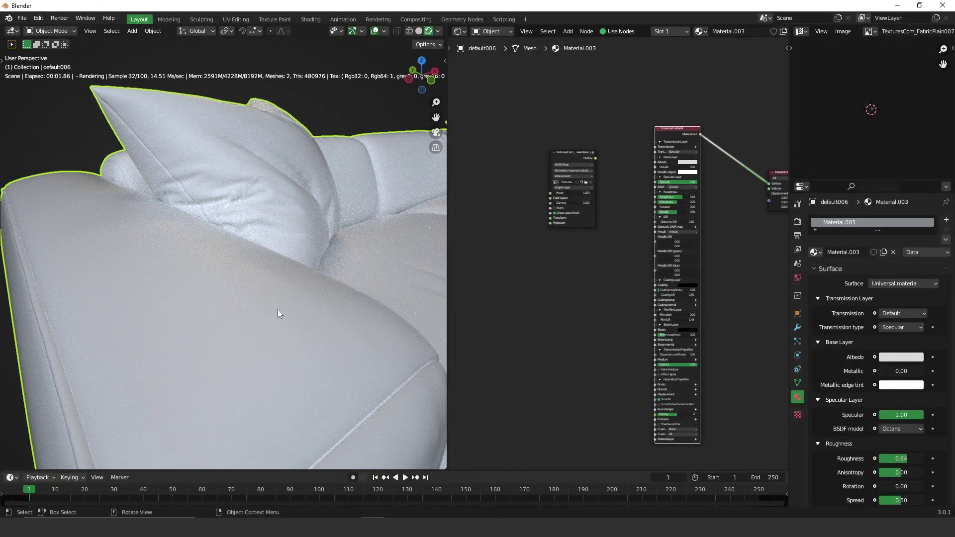
{"action": "key", "text": "ctrl+Tab"}
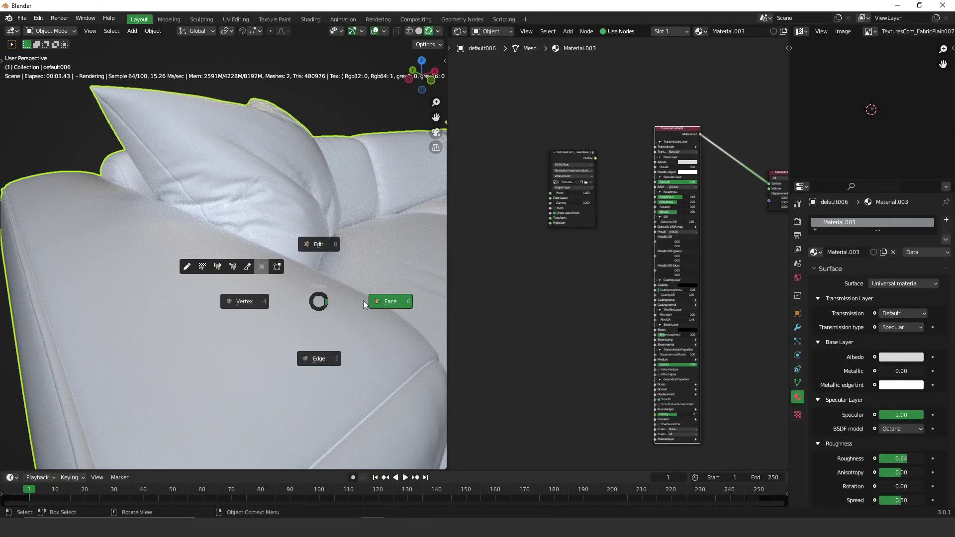
{"action": "left_click", "coordinate": [363, 306]}
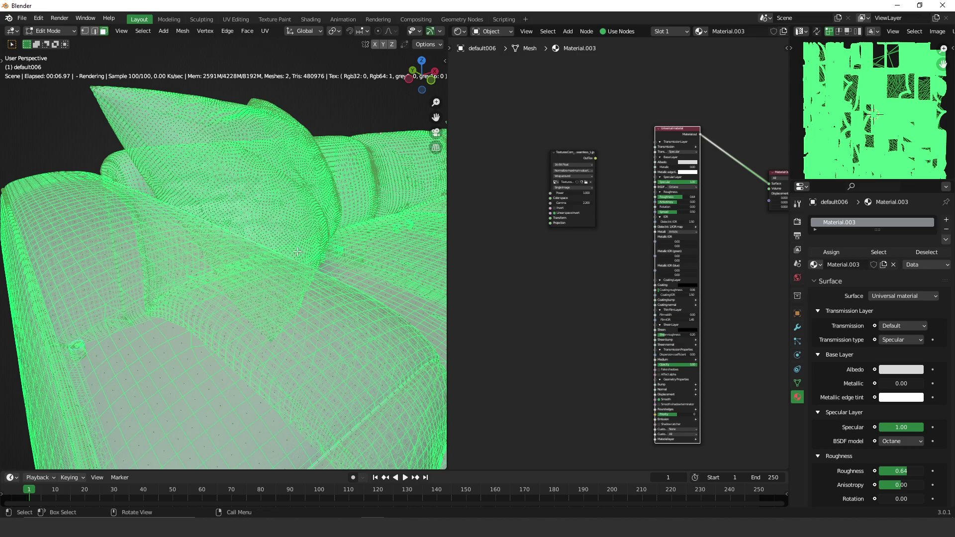
{"action": "key", "text": "ctrl+Tab"}
{"action": "left_click", "coordinate": [319, 227]}
{"action": "key", "text": "u"}
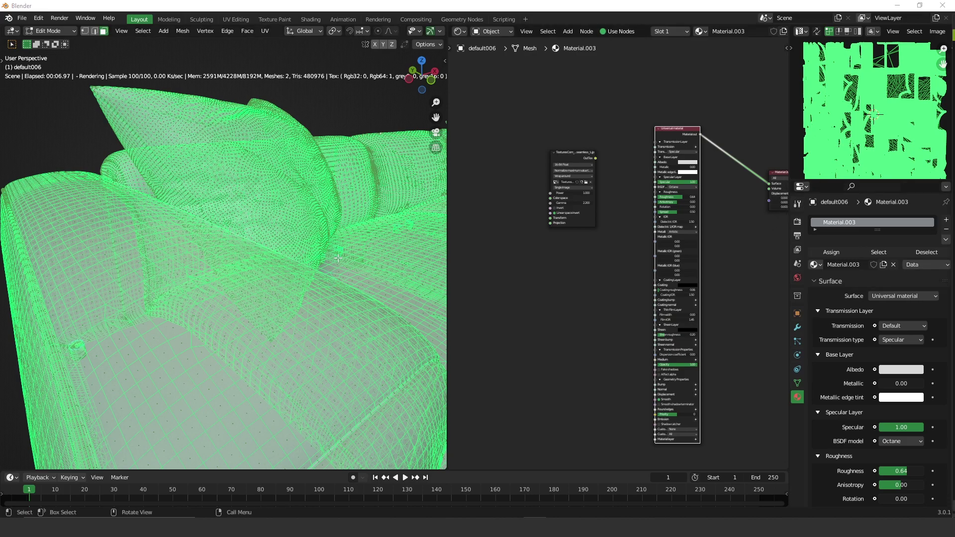
{"action": "middle_click_drag", "start_coordinate": [347, 247], "coordinate": [338, 244]}
{"action": "key", "text": "ctrl+Tab"}
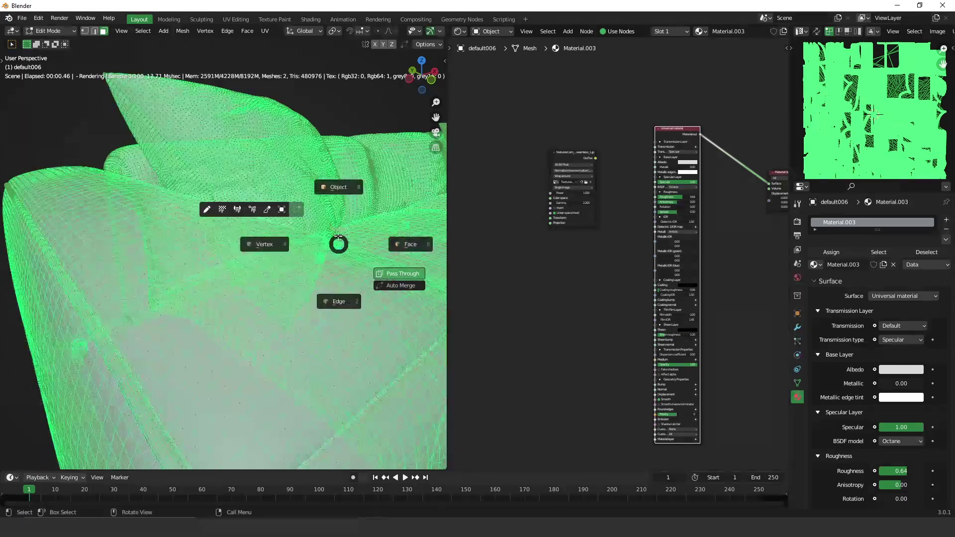
{"action": "left_click", "coordinate": [338, 243]}
{"action": "key", "text": "ctrl+Tab"}
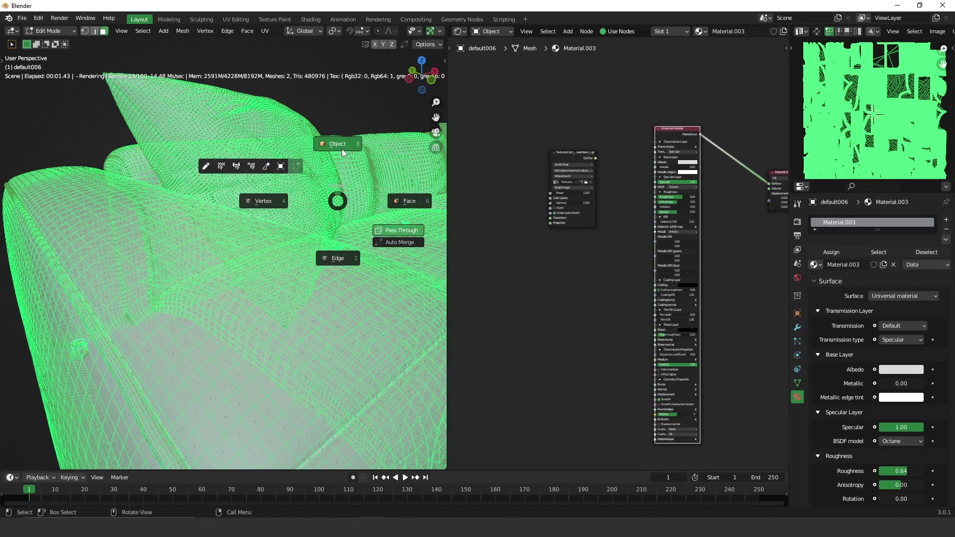
{"action": "left_click", "coordinate": [341, 149]}
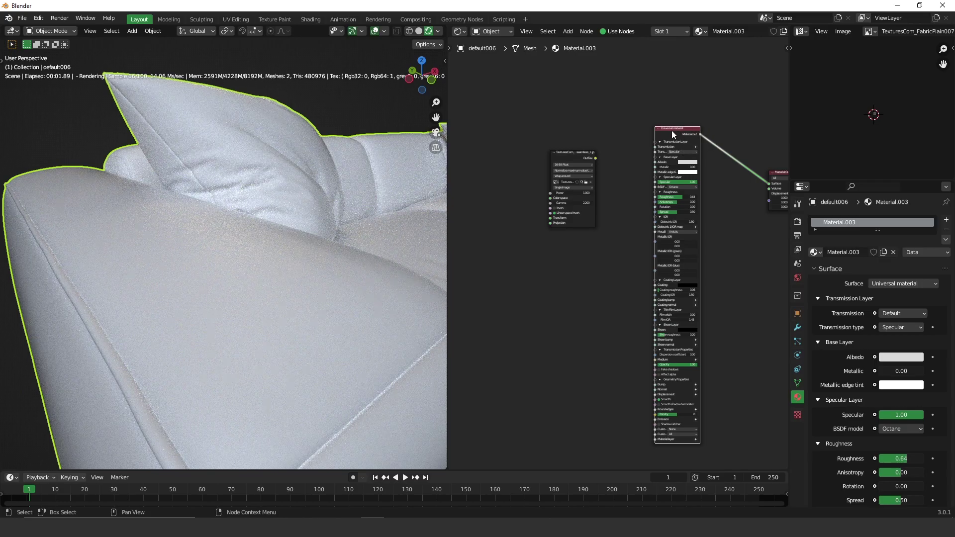
Wire the fabric image texture's OutTex into the Universal material's Albedo input
{"action": "left_click_drag", "start_coordinate": [672, 131], "coordinate": [682, 123]}
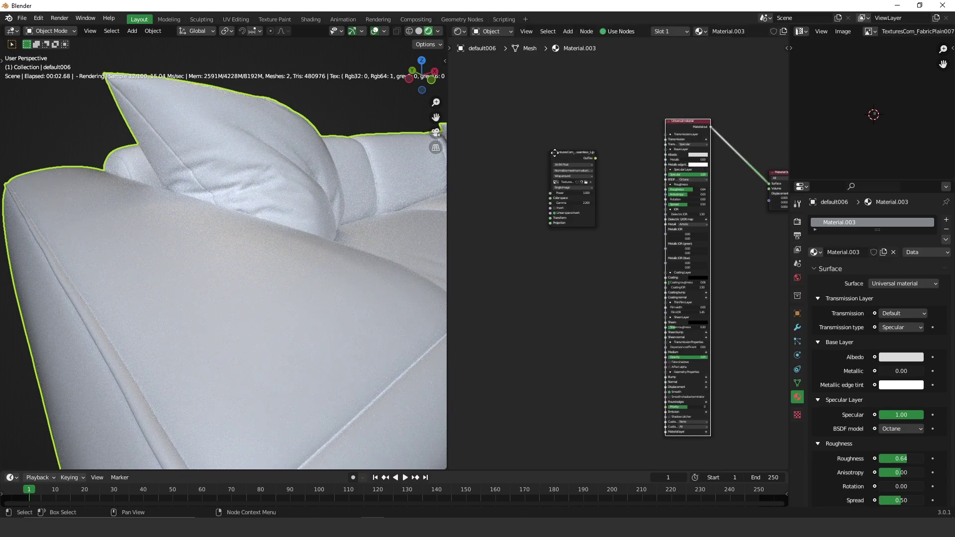
{"action": "mouse_move", "coordinate": [554, 153]}
{"action": "left_mouse_down"}
{"action": "mouse_move", "coordinate": [544, 151]}
{"action": "mouse_move", "coordinate": [637, 131]}
{"action": "mouse_move", "coordinate": [668, 156]}
{"action": "left_mouse_up"}
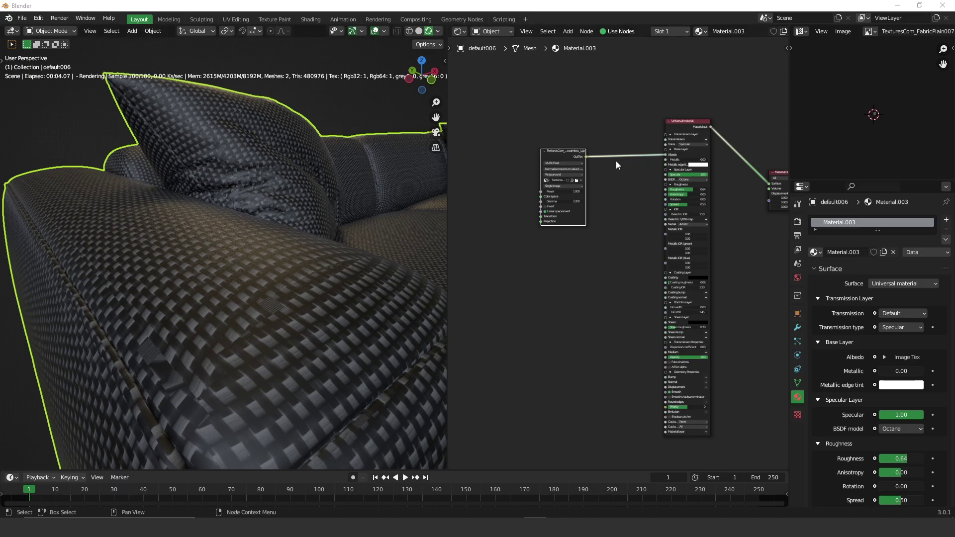
Add a Triplanar map node to the sofa material graph via node search
{"action": "left_click", "coordinate": [603, 121]}
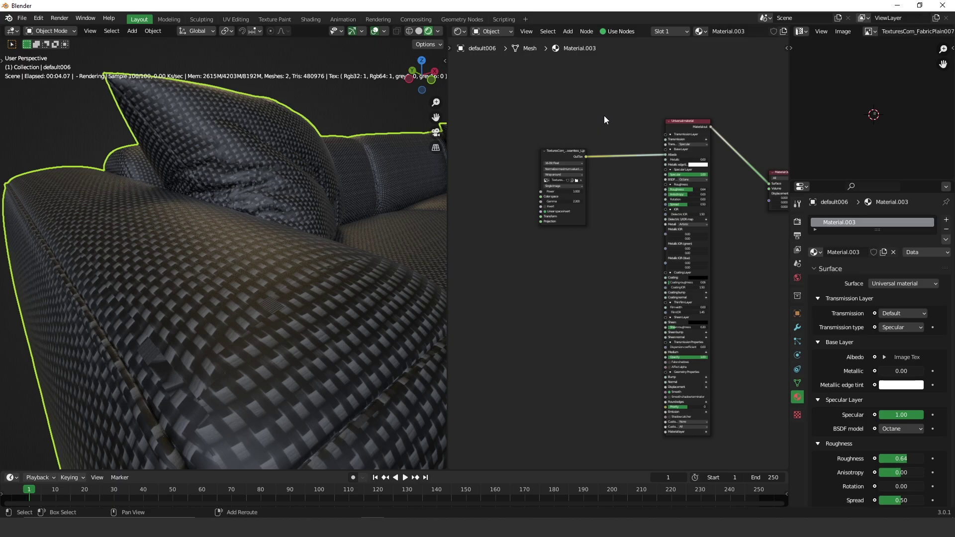
{"action": "key", "text": "shift+a"}
{"action": "left_click", "coordinate": [606, 113]}
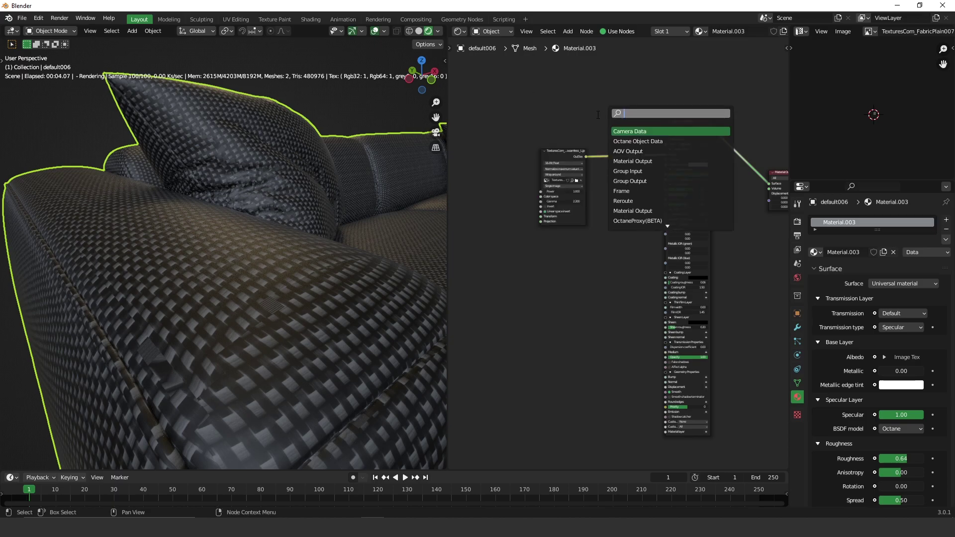
{"action": "type", "text": "tri"}
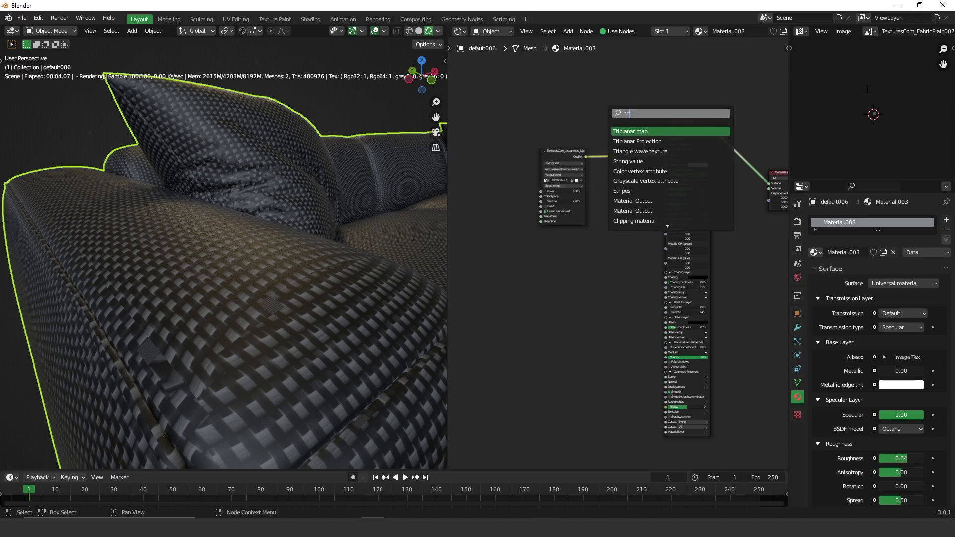
{"action": "left_click", "coordinate": [636, 132]}
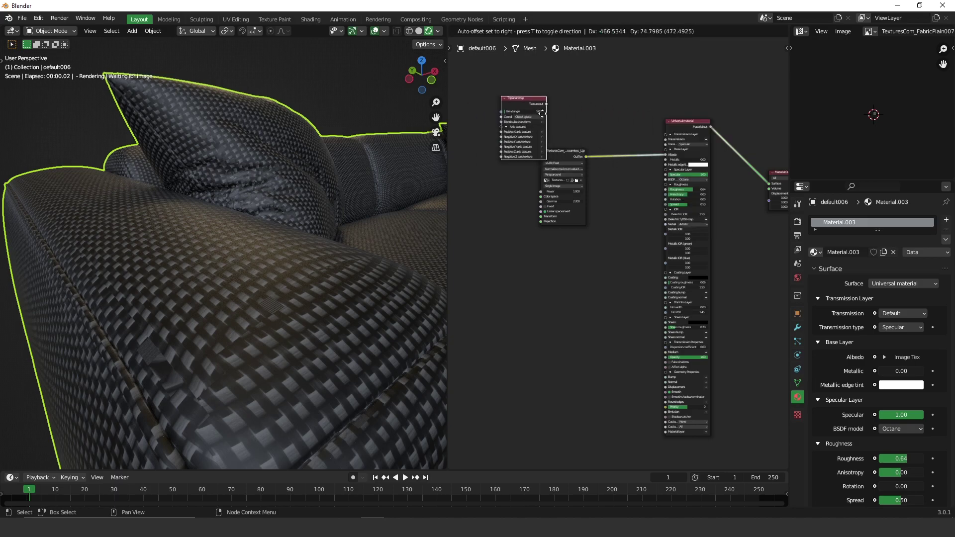
{"action": "left_click", "coordinate": [585, 103]}
Add a Triplanar Projection node and arrange both triplanar nodes in the graph
{"action": "key", "text": "shift+a"}
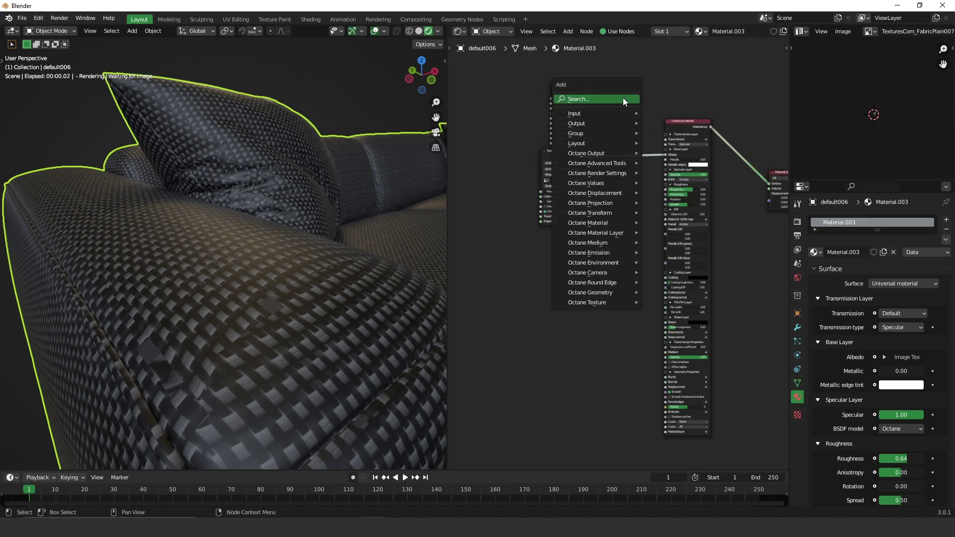
{"action": "key", "text": "space"}
{"action": "type", "text": "tr"}
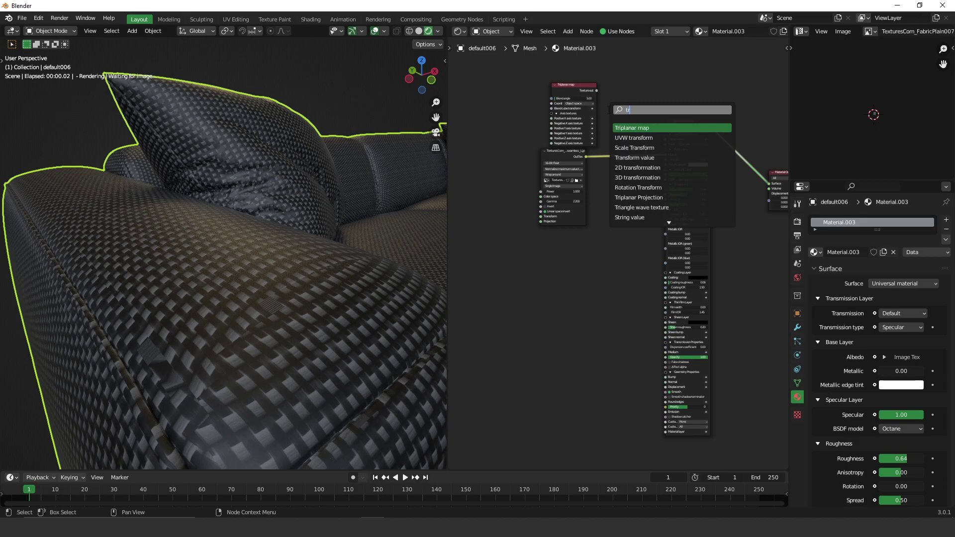
{"action": "type", "text": "i"}
{"action": "key", "text": "Down"}
{"action": "key", "text": "Return"}
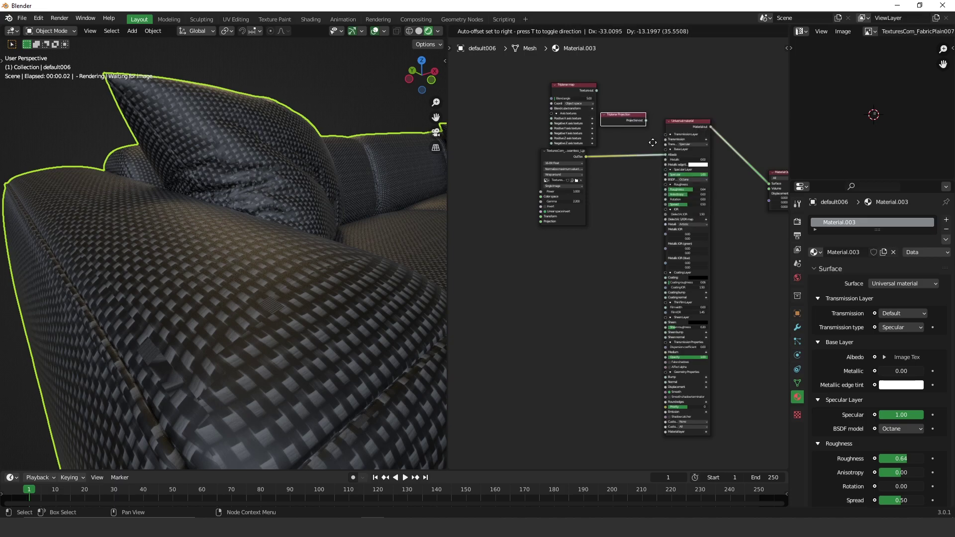
{"action": "left_click", "coordinate": [519, 187]}
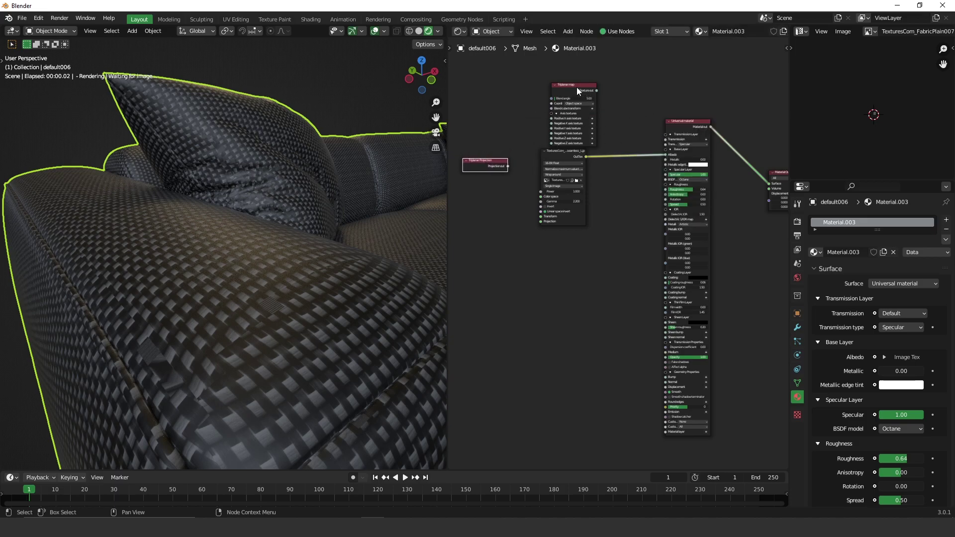
{"action": "left_click_drag", "start_coordinate": [575, 87], "coordinate": [554, 78]}
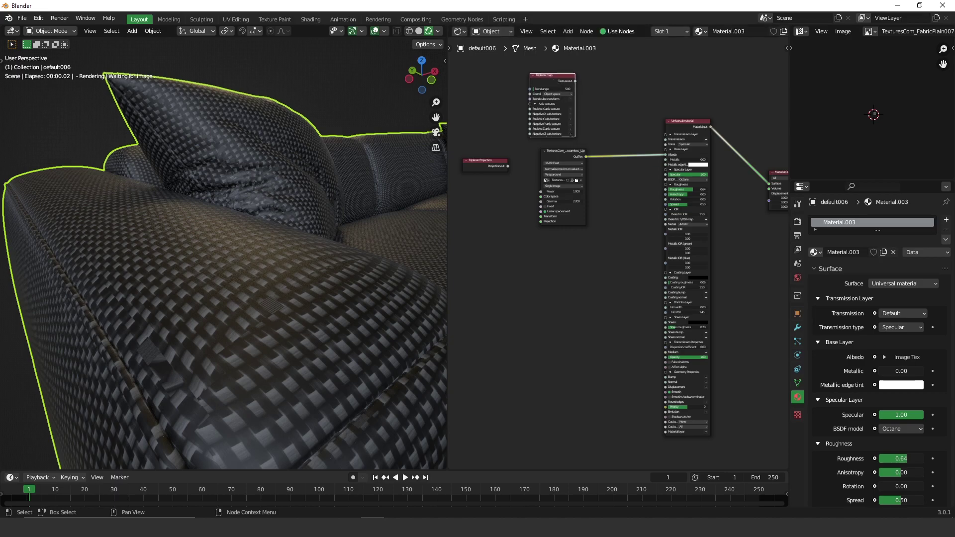
{"action": "left_click", "coordinate": [574, 202]}
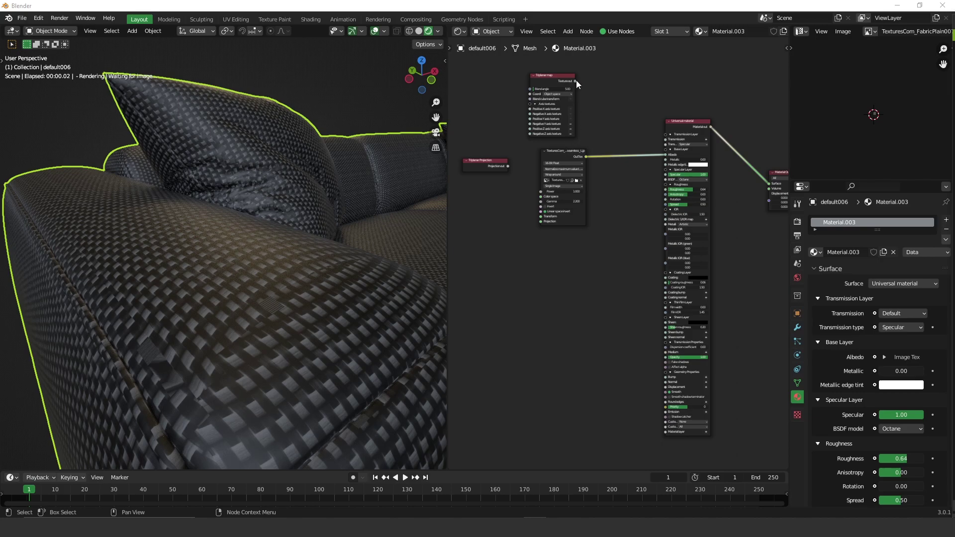
{"action": "mouse_move", "coordinate": [575, 80]}
{"action": "left_mouse_down"}
{"action": "mouse_move", "coordinate": [668, 146]}
{"action": "mouse_move", "coordinate": [665, 154]}
{"action": "left_mouse_up"}
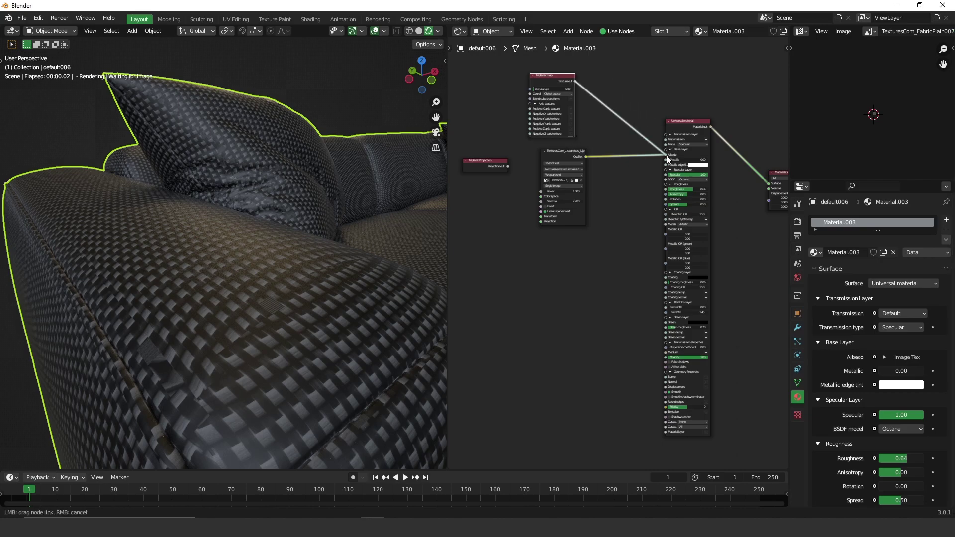
Connect the Triplanar map to Albedo and move the fabric texture beside it
{"action": "left_click_drag", "start_coordinate": [551, 75], "coordinate": [619, 153]}
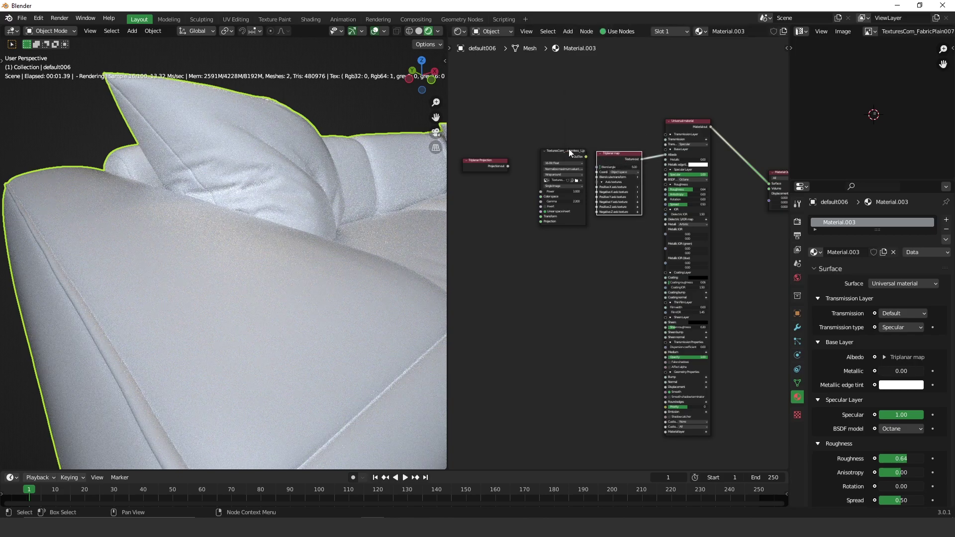
{"action": "left_click", "coordinate": [572, 153]}
{"action": "scroll", "coordinate": [640, 211], "scroll_direction": "up", "scroll_amount": 3}
{"action": "middle_click_drag", "start_coordinate": [639, 212], "coordinate": [672, 284]}
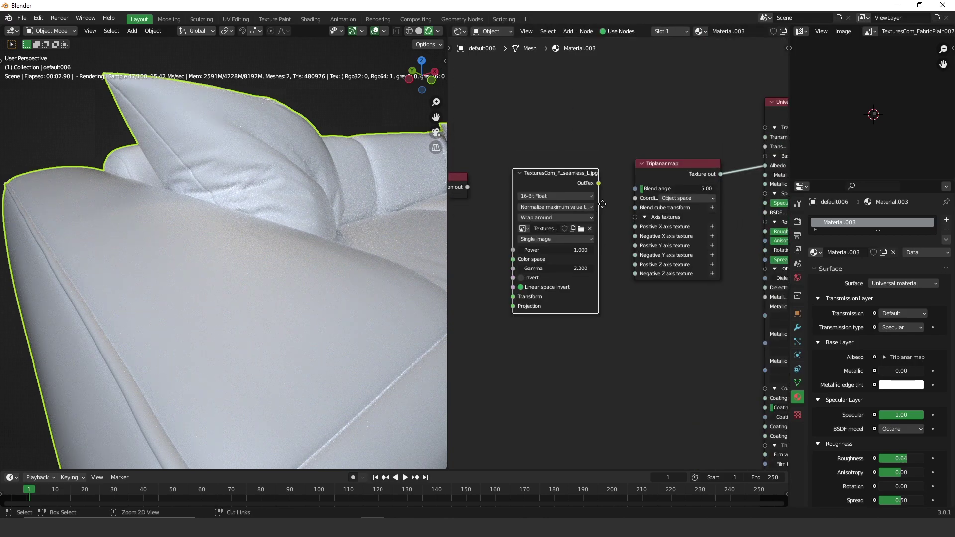
{"action": "scroll", "coordinate": [672, 284], "scroll_direction": "up", "scroll_amount": 2}
{"action": "left_click_drag", "start_coordinate": [547, 142], "coordinate": [548, 118]}
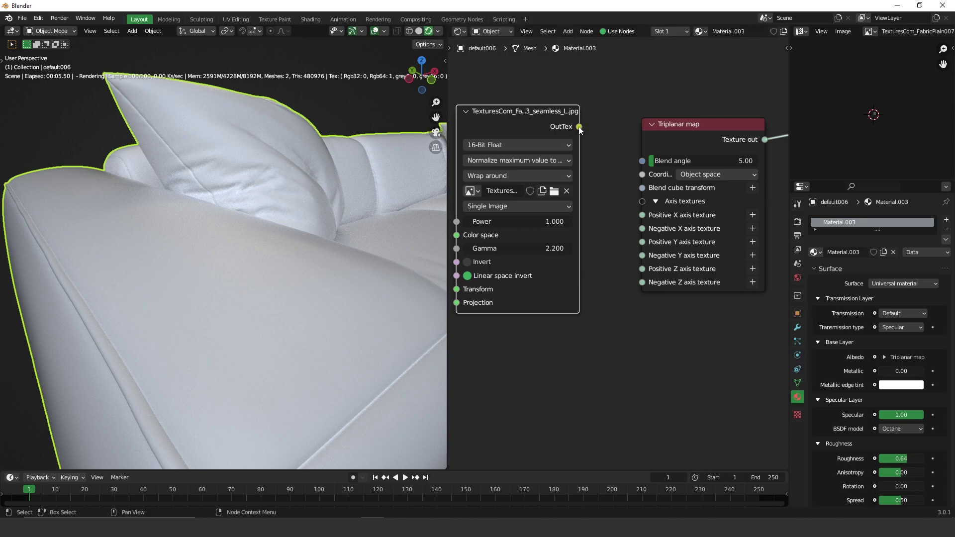
Feed the fabric texture's OutTex into the Triplanar map's axis texture inputs
{"action": "mouse_move", "coordinate": [579, 127]}
{"action": "left_mouse_down"}
{"action": "mouse_move", "coordinate": [646, 213]}
{"action": "mouse_move", "coordinate": [624, 229]}
{"action": "mouse_move", "coordinate": [643, 242]}
{"action": "left_mouse_up"}
{"action": "left_click_drag", "start_coordinate": [579, 127], "coordinate": [643, 268]}
{"action": "left_click_drag", "start_coordinate": [579, 127], "coordinate": [642, 282]}
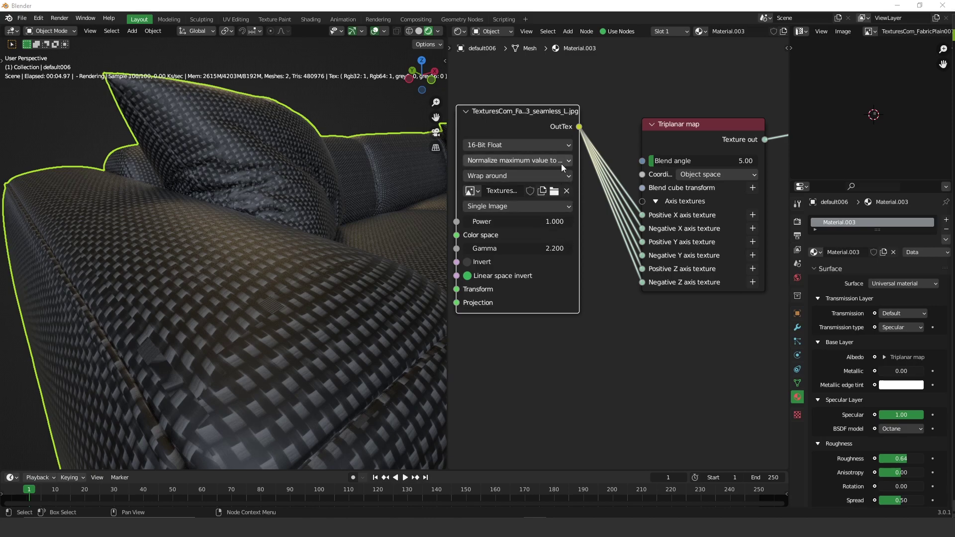
{"action": "middle_click_drag", "start_coordinate": [561, 163], "coordinate": [679, 144]}
{"action": "scroll", "coordinate": [678, 144], "scroll_direction": "down", "scroll_amount": 1}
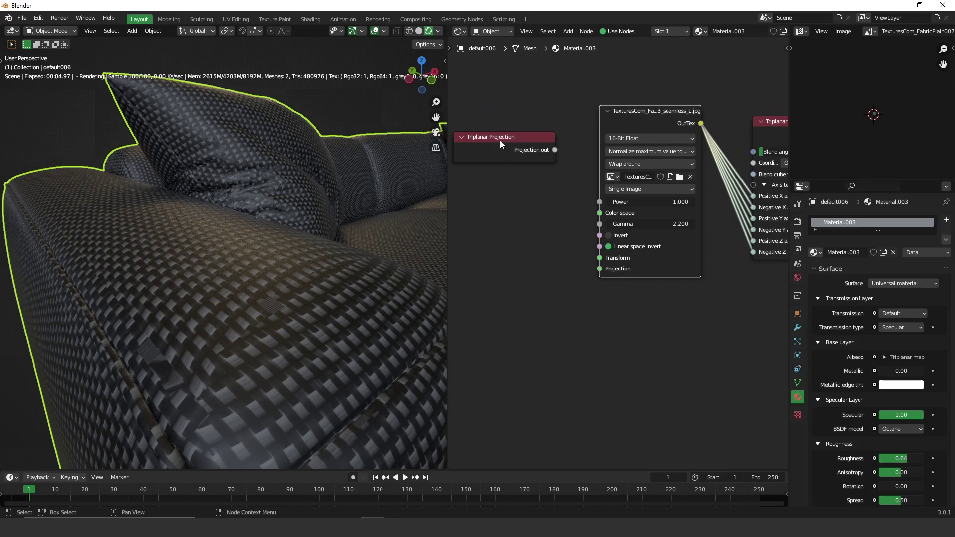
Place the Triplanar Projection node below and link it to the texture's Projection input
{"action": "left_click_drag", "start_coordinate": [517, 138], "coordinate": [512, 225]}
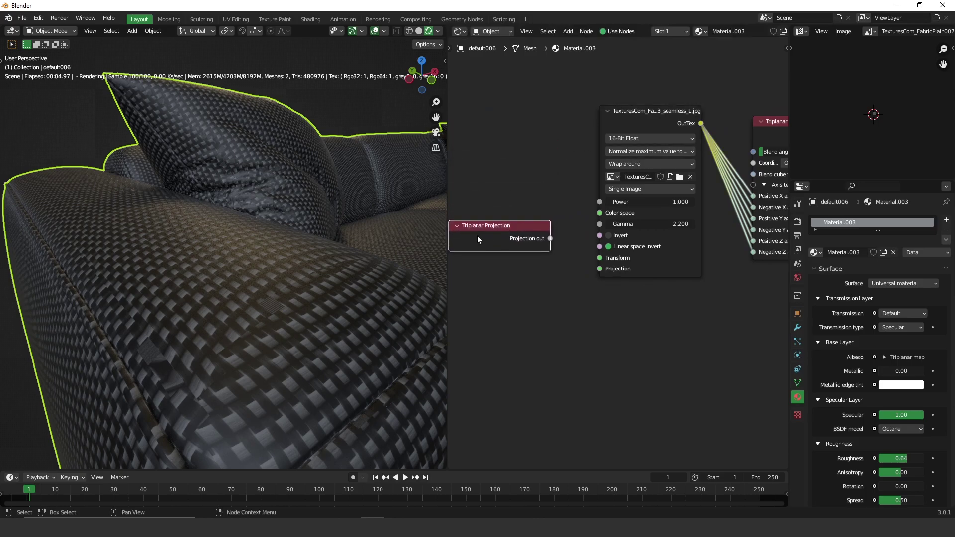
{"action": "left_click_drag", "start_coordinate": [550, 238], "coordinate": [599, 269]}
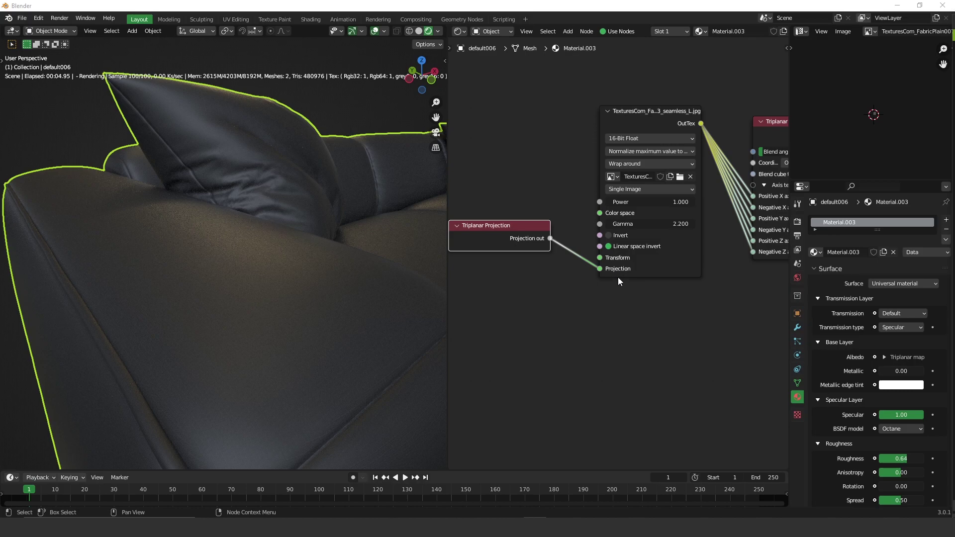
{"action": "left_click_drag", "start_coordinate": [526, 227], "coordinate": [533, 245]}
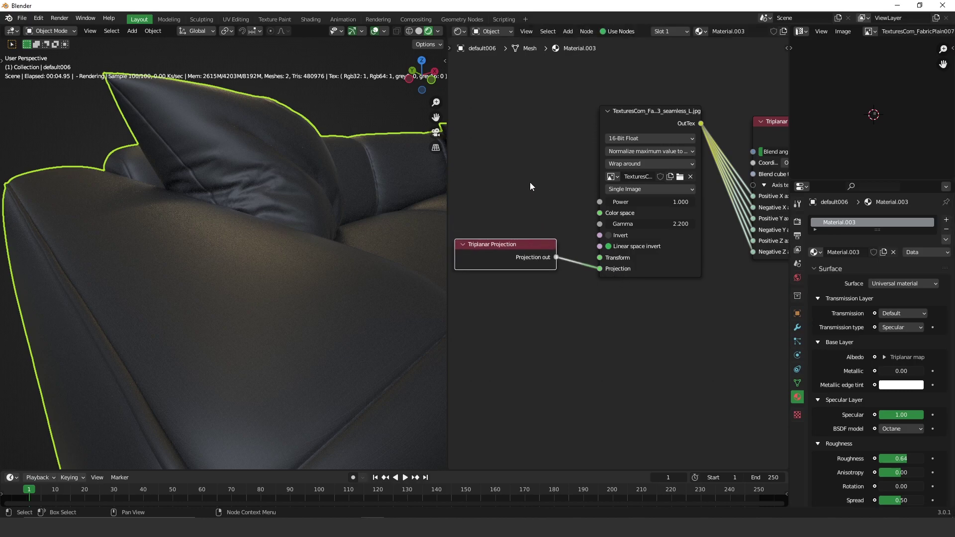
{"action": "left_click", "coordinate": [546, 159]}
Add a Transform value node and link it to the fabric texture's Transform input
{"action": "key", "text": "shift+a"}
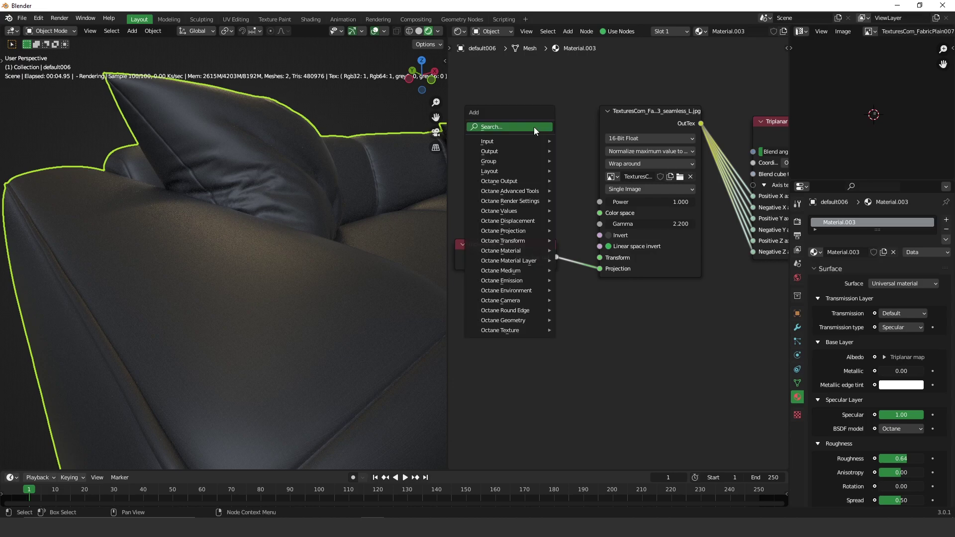
{"action": "left_click", "coordinate": [534, 127]}
{"action": "type", "text": "tr"}
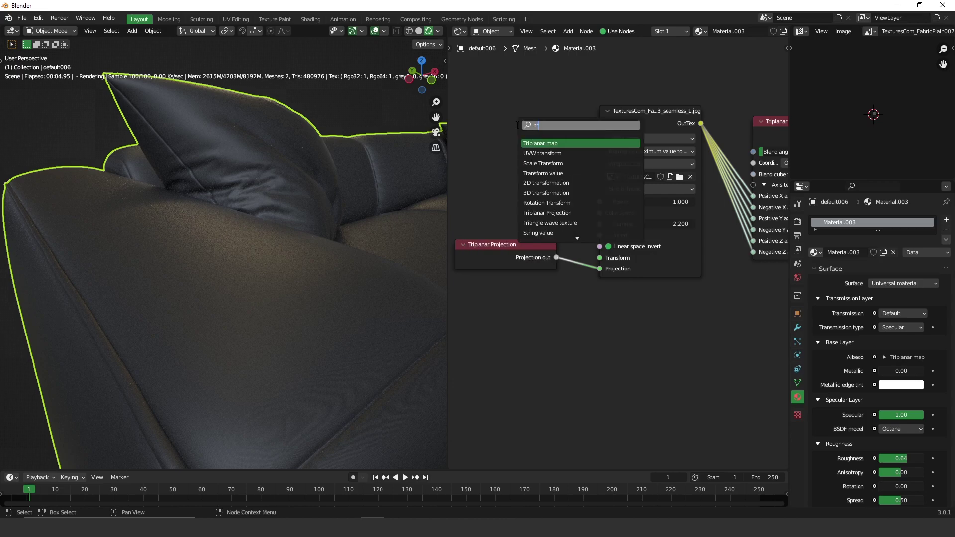
{"action": "type", "text": "an"}
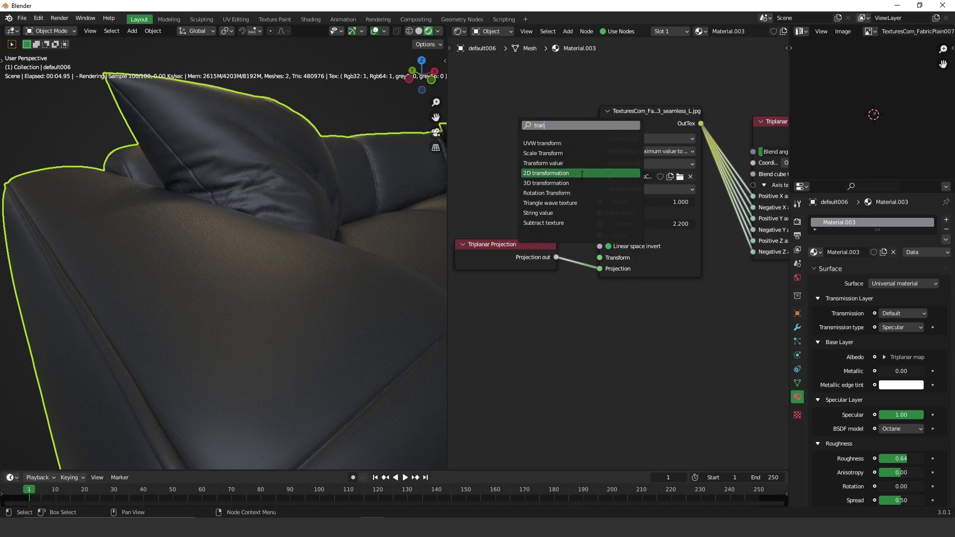
{"action": "left_click", "coordinate": [560, 163]}
{"action": "left_click", "coordinate": [510, 84]}
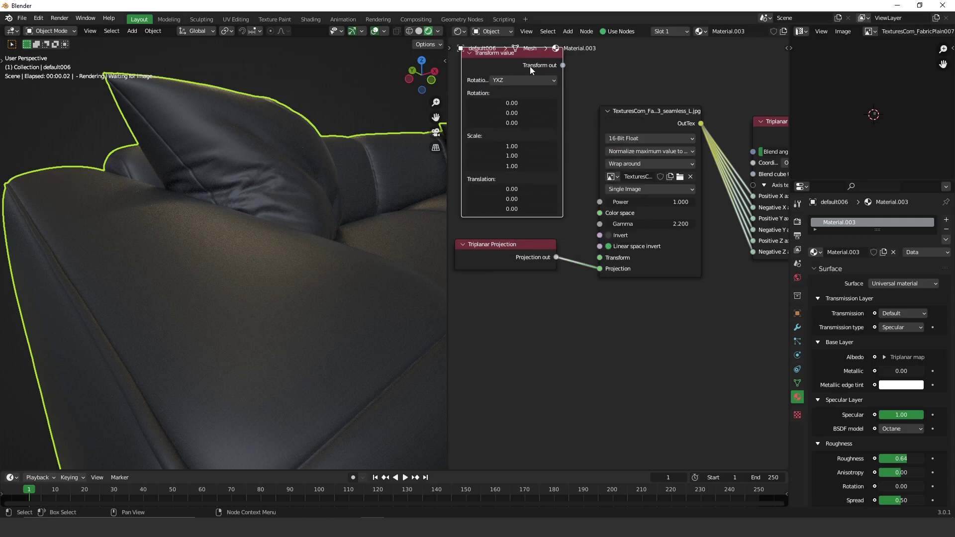
{"action": "mouse_move", "coordinate": [563, 65]}
{"action": "left_mouse_down"}
{"action": "mouse_move", "coordinate": [618, 98]}
{"action": "mouse_move", "coordinate": [593, 236]}
{"action": "mouse_move", "coordinate": [600, 258]}
{"action": "left_mouse_up"}
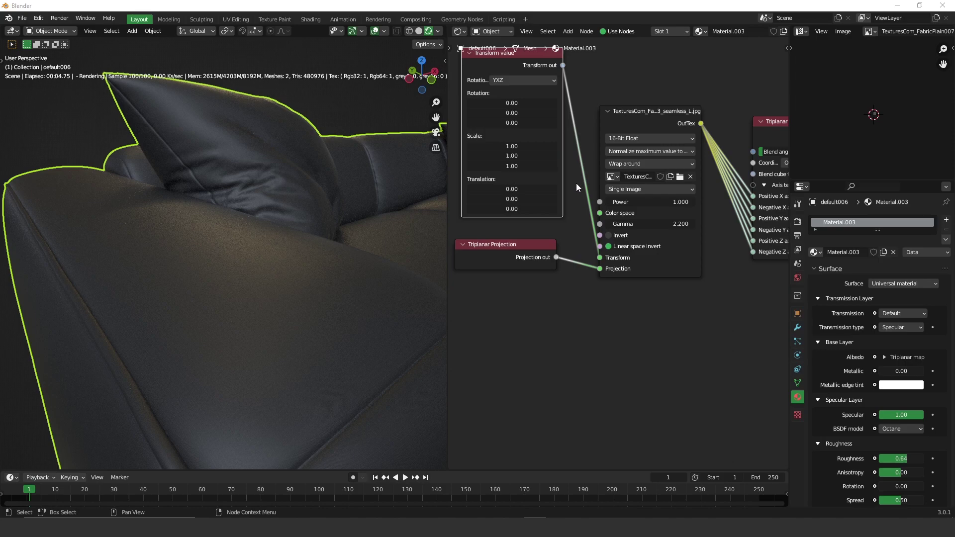
Set the Transform node's uniform scale, trying 10 and 20 before settling on 35
{"action": "middle_click_drag", "start_coordinate": [562, 204], "coordinate": [623, 265]}
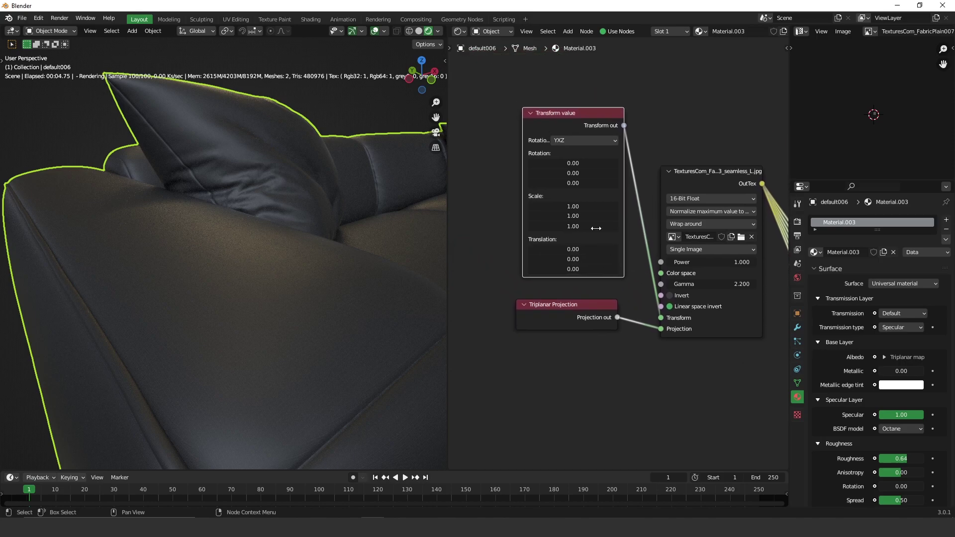
{"action": "left_click_drag", "start_coordinate": [573, 206], "coordinate": [578, 232]}
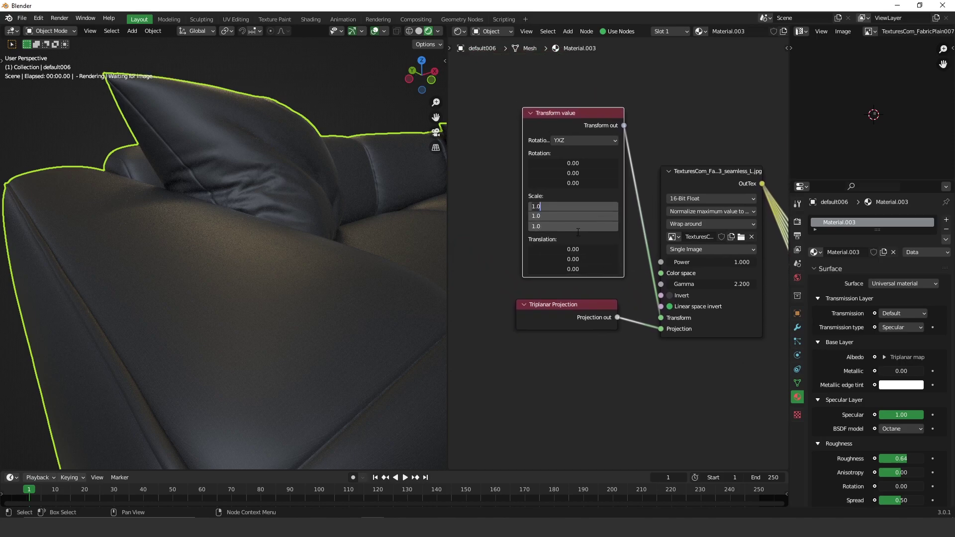
{"action": "type", "text": "10"}
{"action": "key", "text": "Return"}
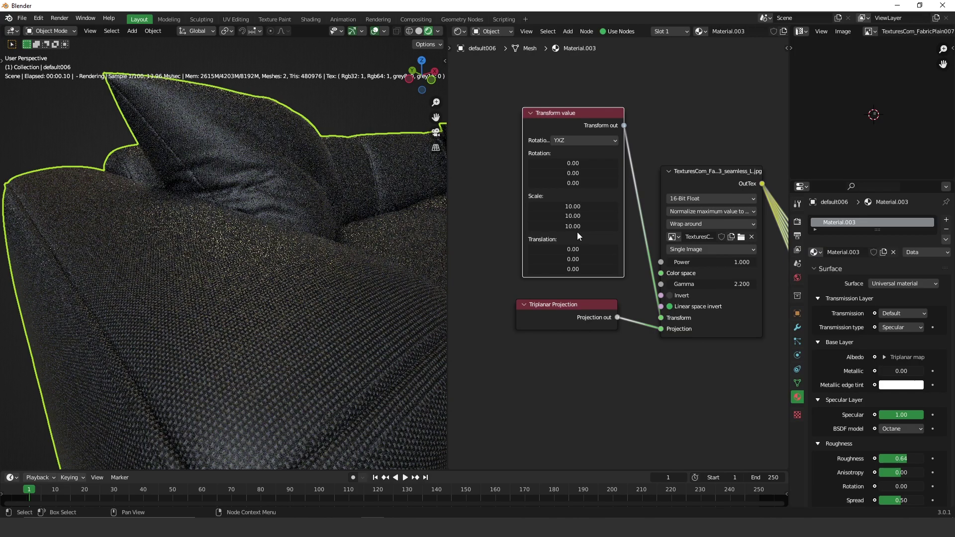
{"action": "left_click_drag", "start_coordinate": [561, 210], "coordinate": [568, 228]}
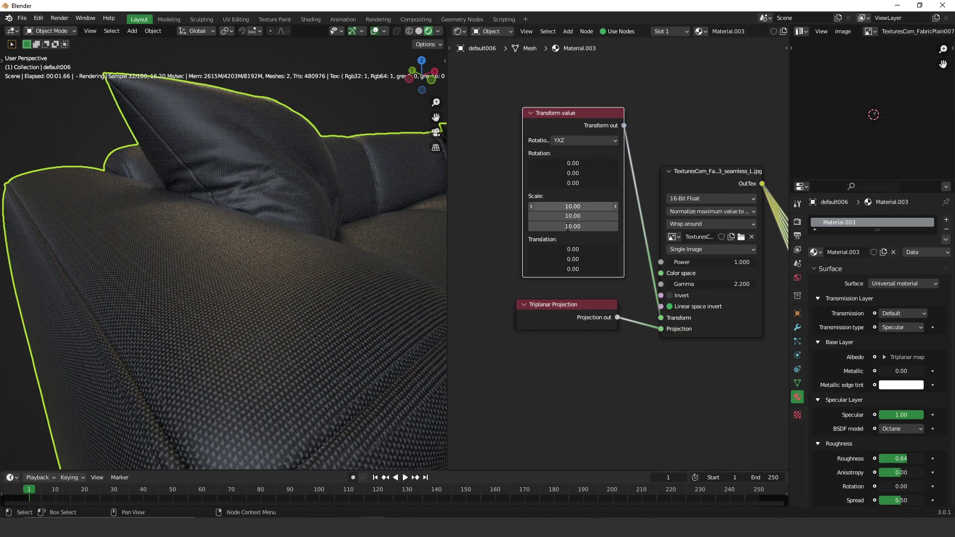
{"action": "type", "text": "20"}
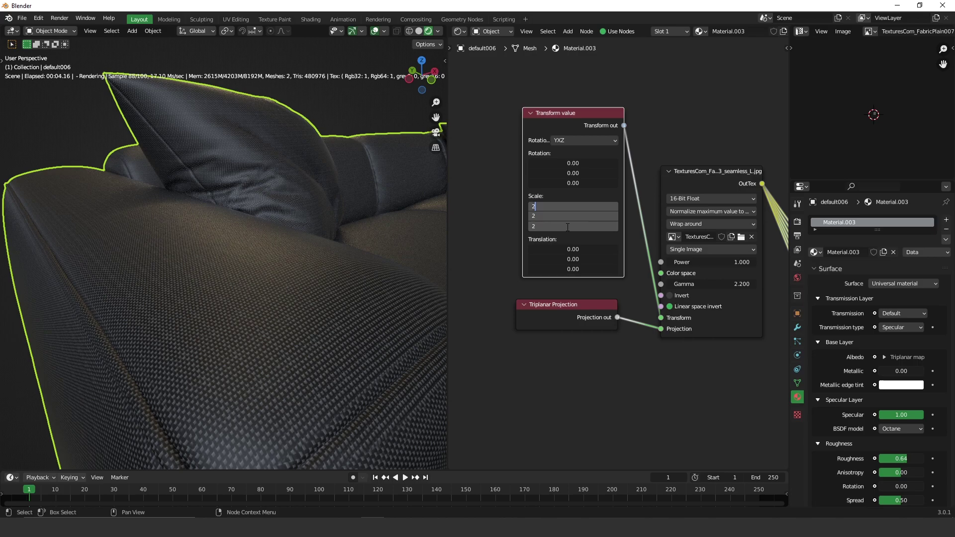
{"action": "type", "text": "0.00"}
{"action": "key", "text": "Return"}
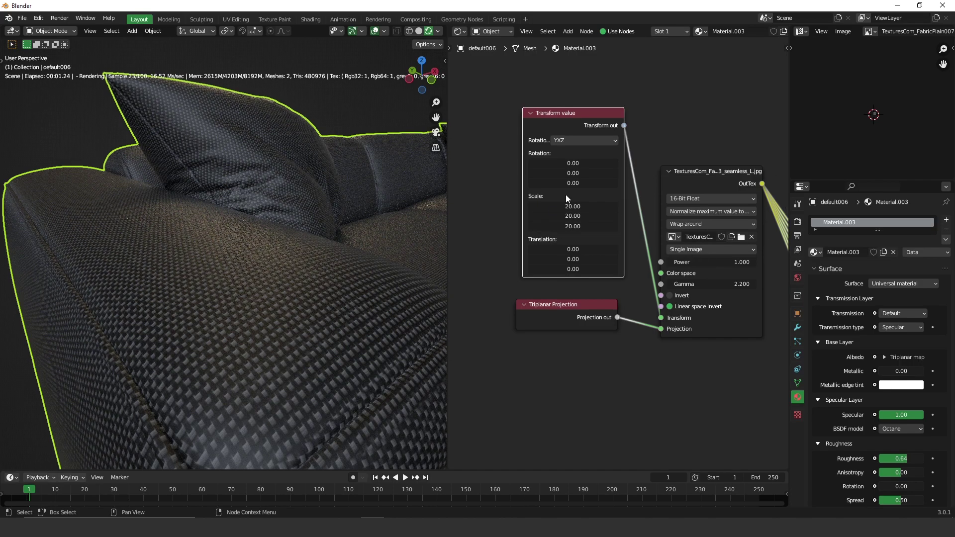
{"action": "left_click_drag", "start_coordinate": [570, 206], "coordinate": [575, 241]}
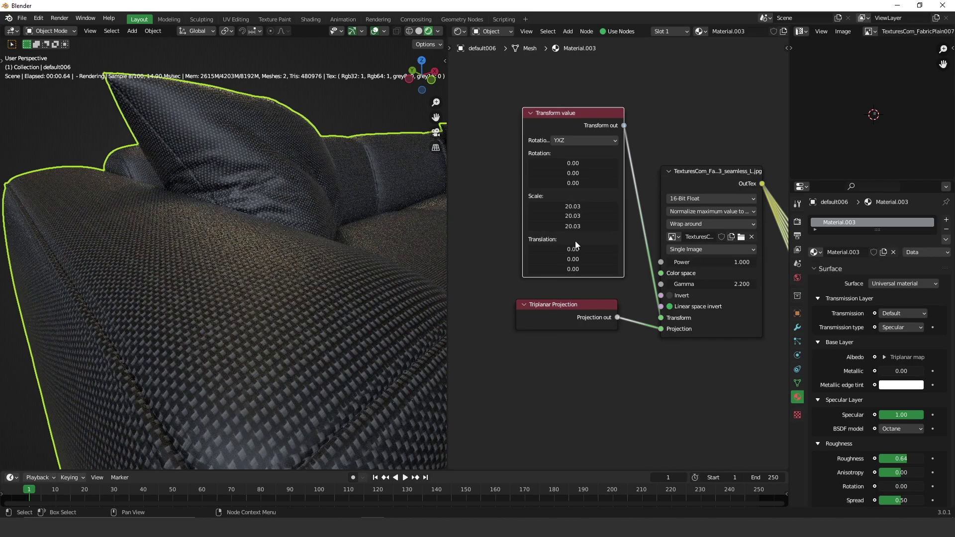
{"action": "left_click_drag", "start_coordinate": [573, 206], "coordinate": [568, 233]}
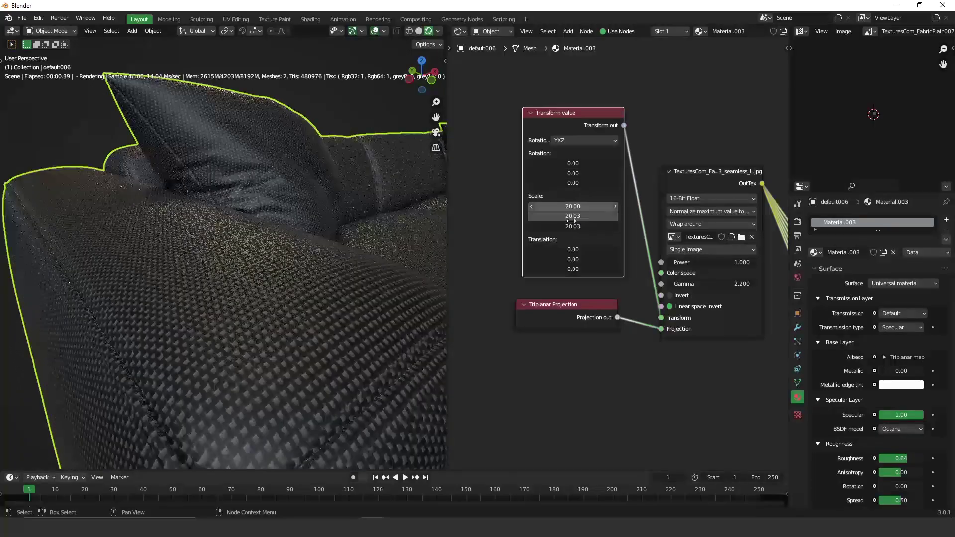
{"action": "type", "text": "20.035"}
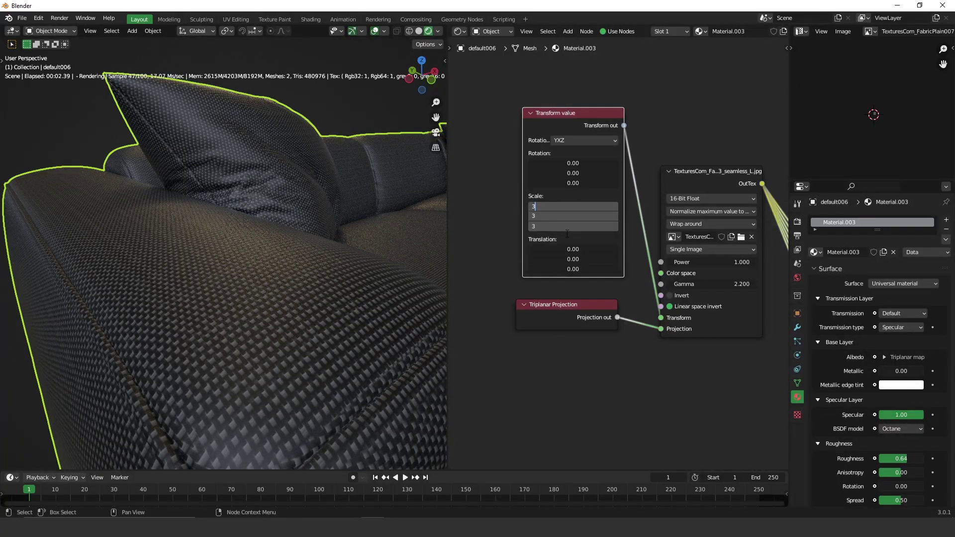
{"action": "type", "text": "5.00"}
{"action": "key", "text": "Return"}
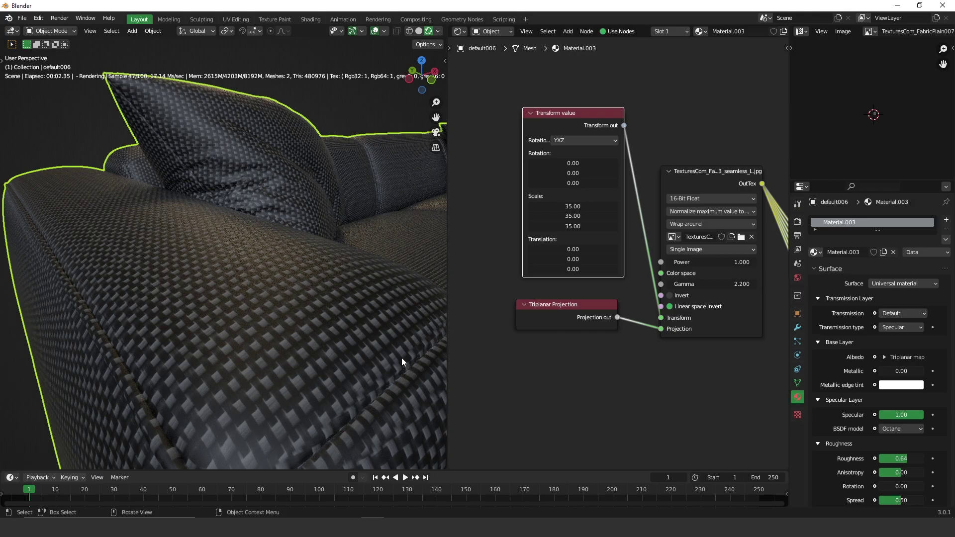
Orbit close to the seat cushion fabric and pan the node editor to the Triplanar map
{"action": "mouse_move", "coordinate": [381, 322]}
{"action": "middle_mouse_down"}
{"action": "mouse_move", "coordinate": [372, 353]}
{"action": "mouse_move", "coordinate": [363, 328]}
{"action": "middle_mouse_up"}
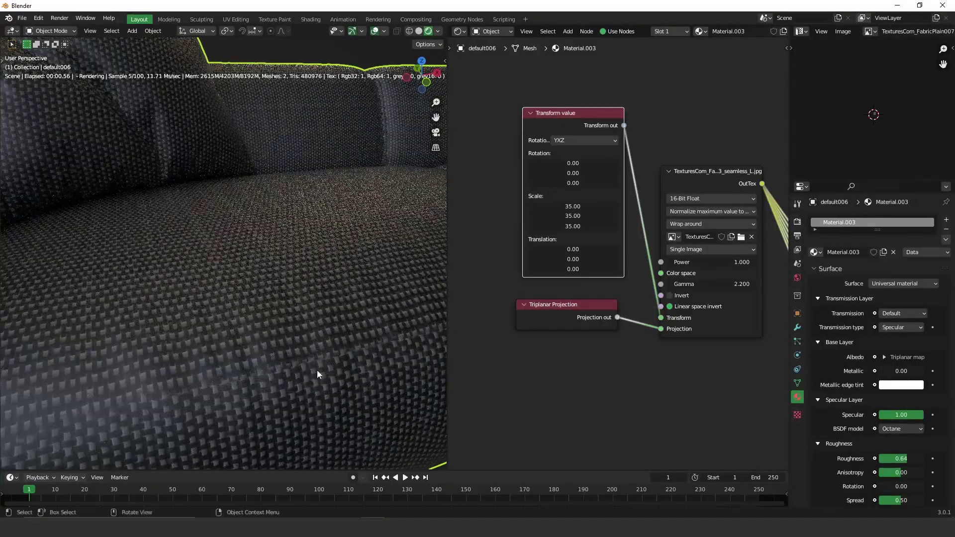
{"action": "mouse_move", "coordinate": [318, 369]}
{"action": "middle_mouse_down"}
{"action": "mouse_move", "coordinate": [371, 343]}
{"action": "mouse_move", "coordinate": [356, 344]}
{"action": "mouse_move", "coordinate": [340, 371]}
{"action": "middle_mouse_up"}
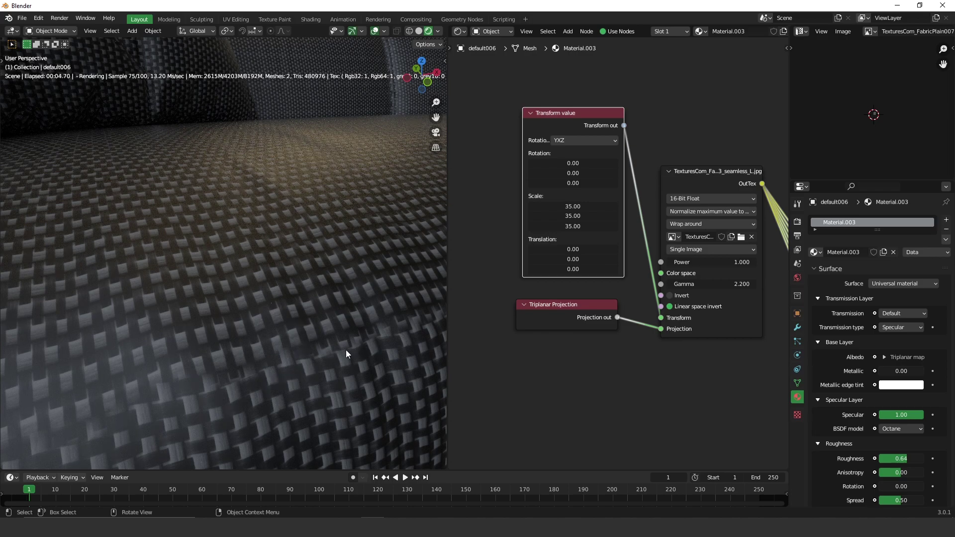
{"action": "middle_click_drag", "start_coordinate": [715, 203], "coordinate": [646, 246]}
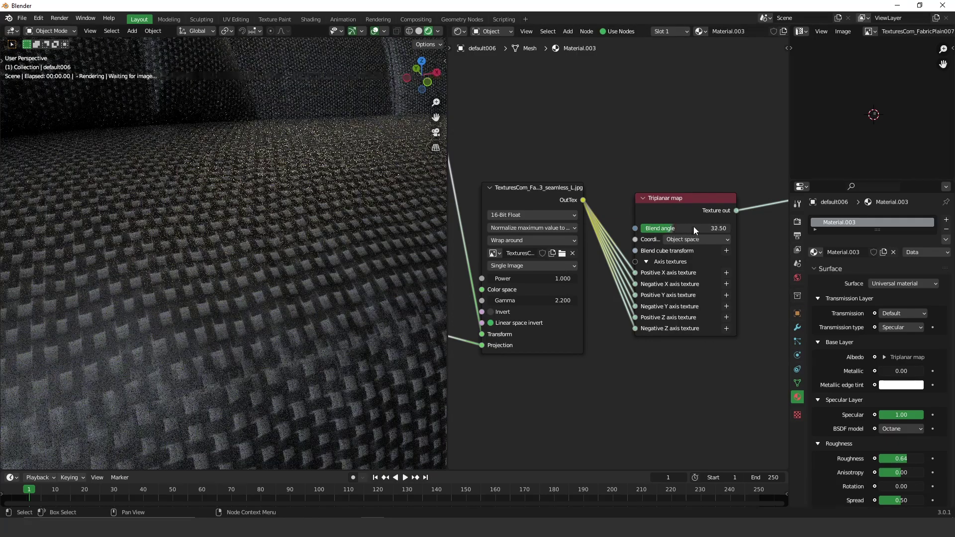
Sweep the Triplanar map blend angle to 90, then 0, then settle near 77.5
{"action": "left_click_drag", "start_coordinate": [664, 231], "coordinate": [754, 224]}
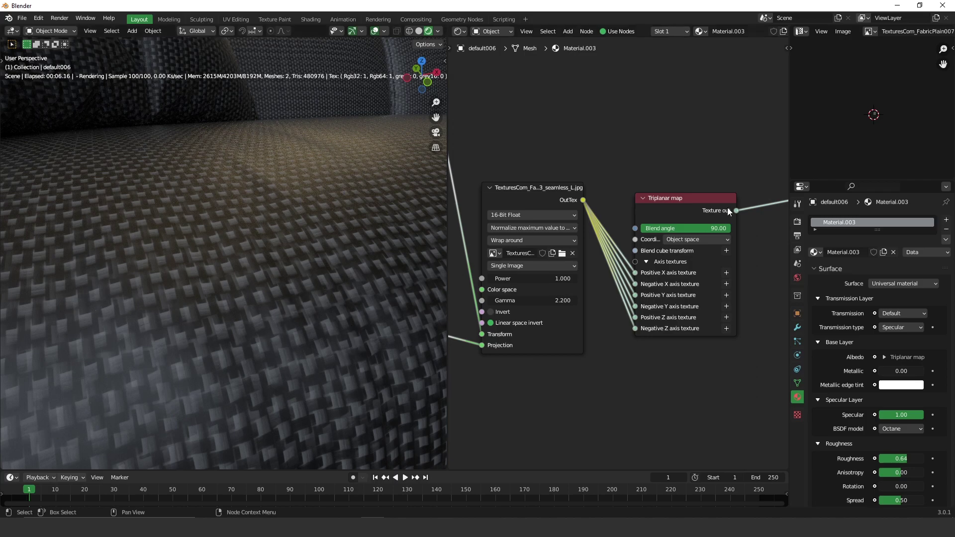
{"action": "left_click_drag", "start_coordinate": [721, 228], "coordinate": [607, 239]}
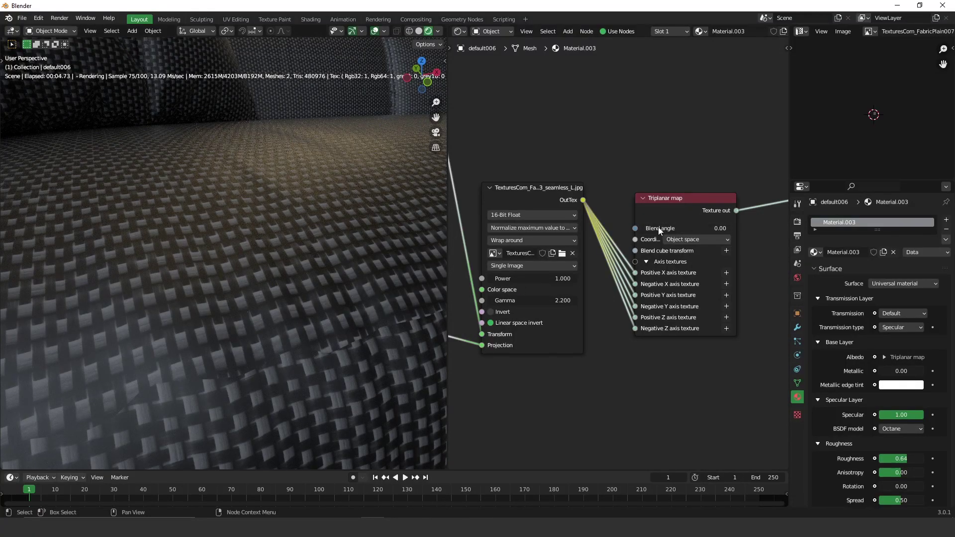
{"action": "left_click_drag", "start_coordinate": [653, 232], "coordinate": [749, 225]}
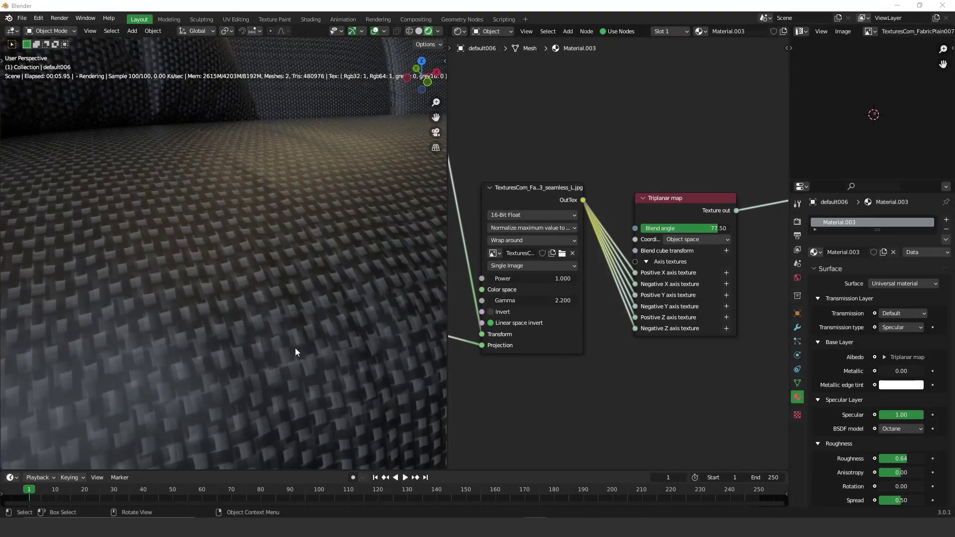
{"action": "scroll", "coordinate": [326, 325], "scroll_direction": "down", "scroll_amount": 5}
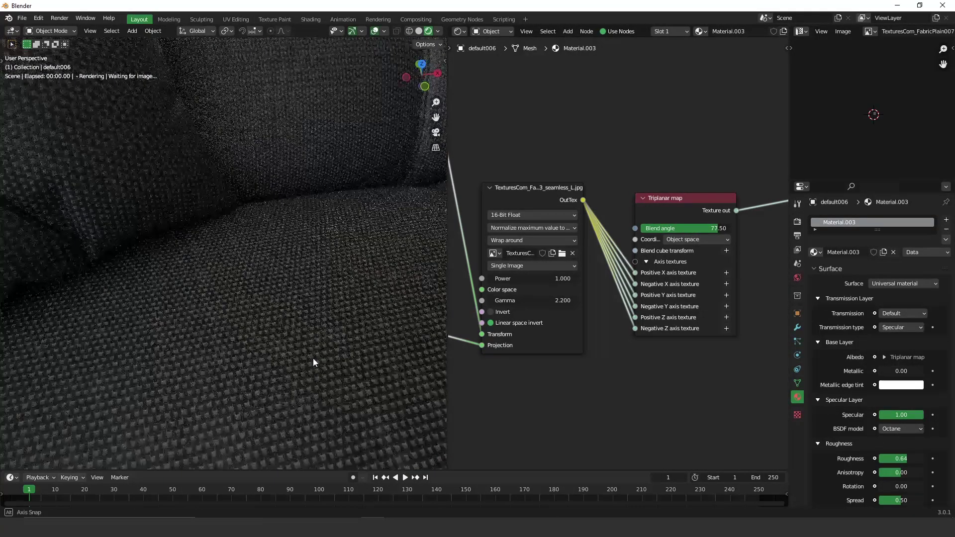
{"action": "mouse_move", "coordinate": [342, 322]}
{"action": "middle_mouse_down"}
{"action": "mouse_move", "coordinate": [336, 302]}
{"action": "mouse_move", "coordinate": [348, 257]}
{"action": "mouse_move", "coordinate": [322, 231]}
{"action": "middle_mouse_up"}
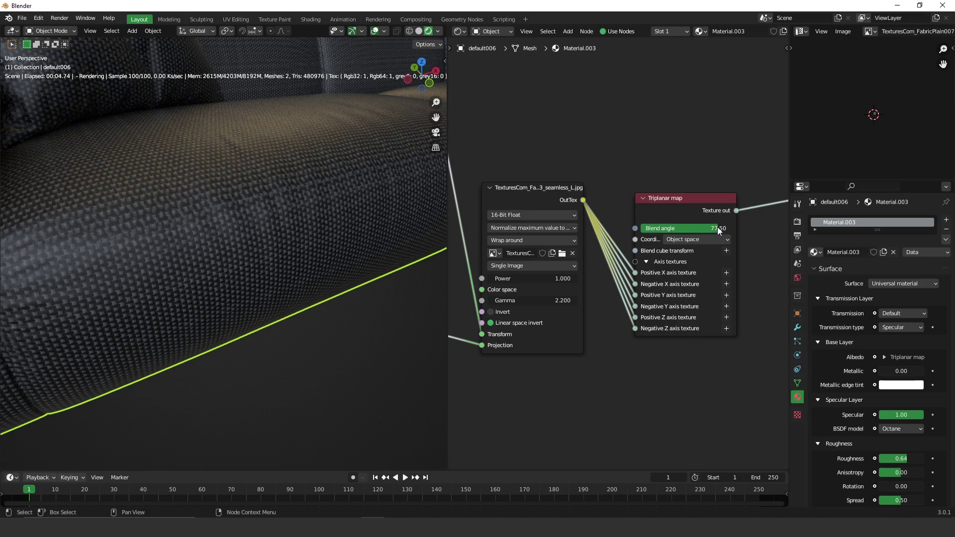
Compare Triplanar blend angles 0 and 90 on the armrest, leaving it at 90
{"action": "key", "text": "ctrl+z"}
{"action": "left_click_drag", "start_coordinate": [717, 231], "coordinate": [733, 227]}
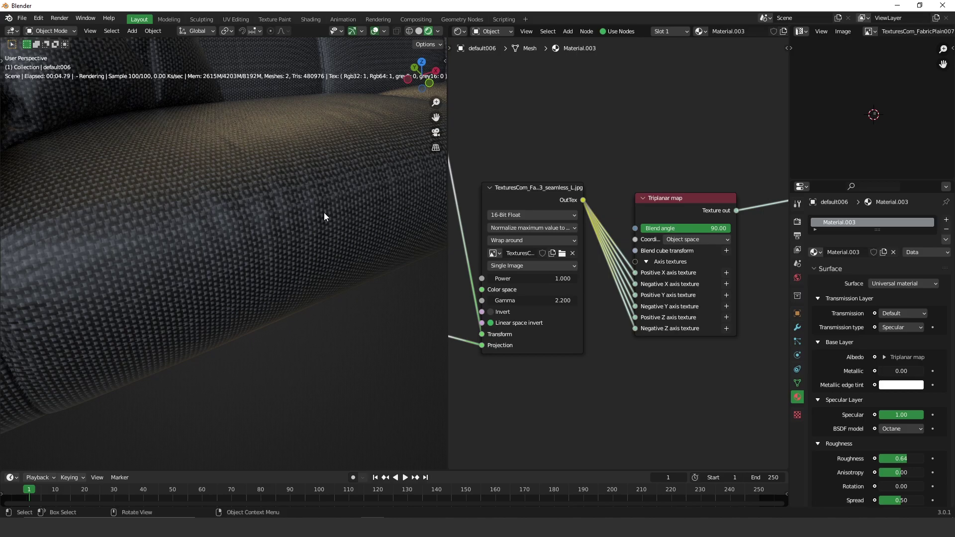
{"action": "mouse_move", "coordinate": [268, 210]}
{"action": "middle_mouse_down"}
{"action": "mouse_move", "coordinate": [229, 283]}
{"action": "mouse_move", "coordinate": [290, 297]}
{"action": "middle_mouse_up"}
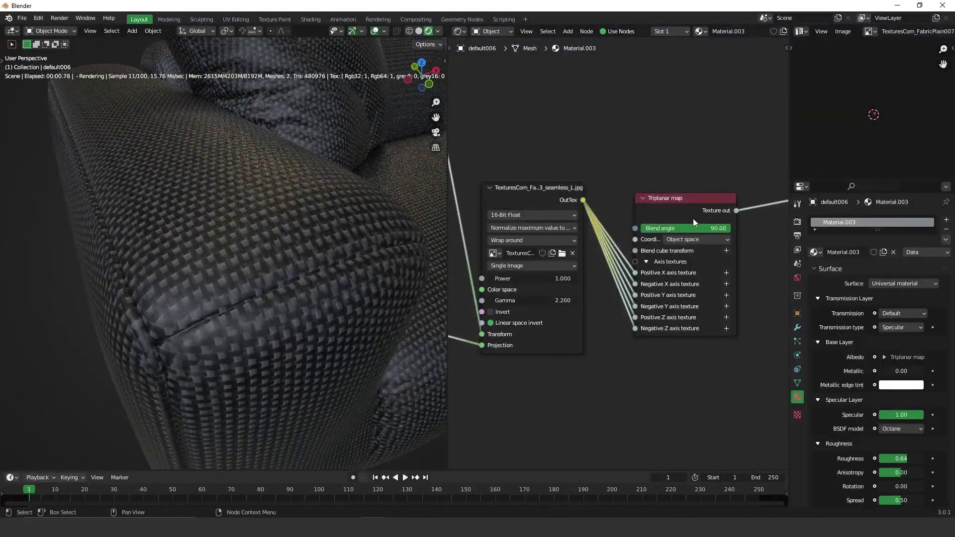
{"action": "mouse_move", "coordinate": [686, 232]}
{"action": "left_mouse_down"}
{"action": "mouse_move", "coordinate": [588, 236]}
{"action": "mouse_move", "coordinate": [768, 221]}
{"action": "mouse_move", "coordinate": [540, 231]}
{"action": "mouse_move", "coordinate": [820, 210]}
{"action": "mouse_move", "coordinate": [558, 220]}
{"action": "mouse_move", "coordinate": [175, 318]}
{"action": "left_mouse_up"}
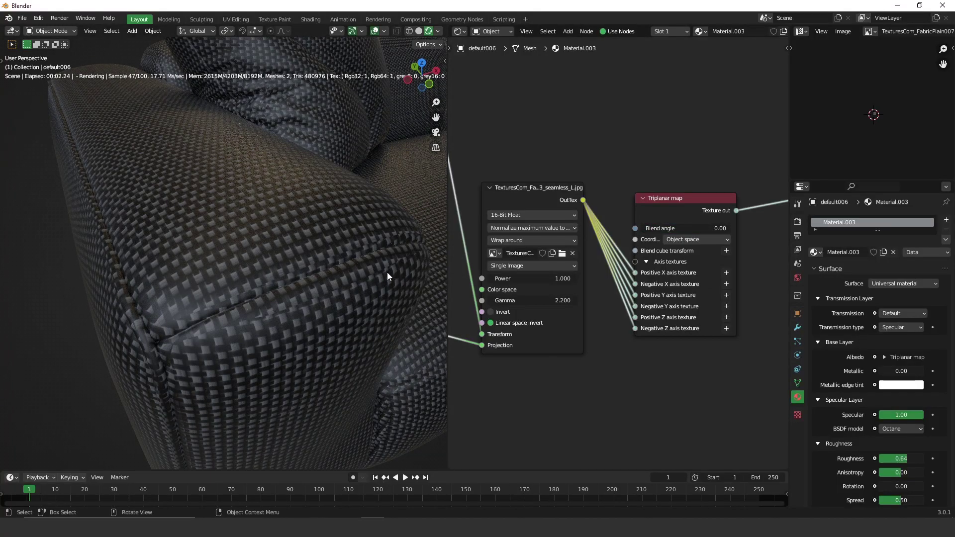
{"action": "left_click_drag", "start_coordinate": [656, 228], "coordinate": [804, 225]}
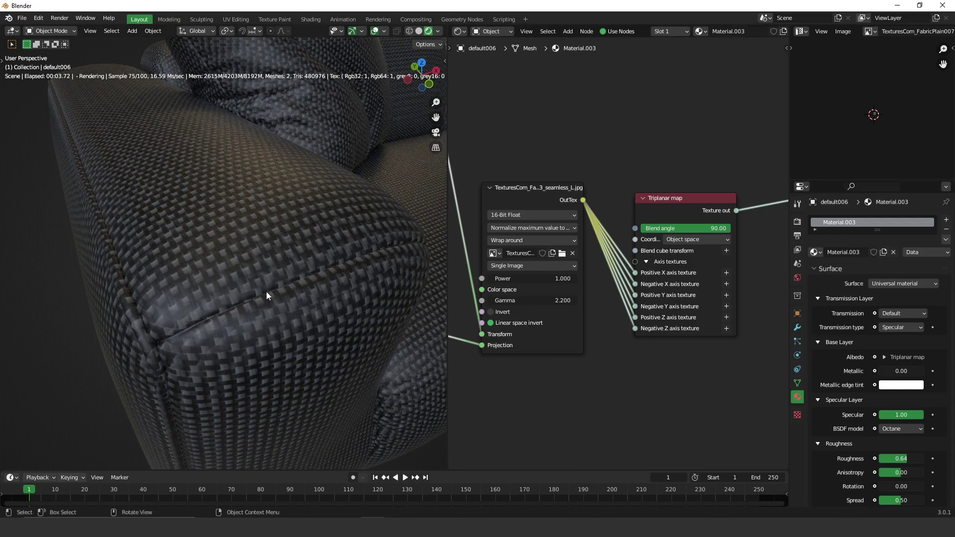
{"action": "scroll", "coordinate": [325, 265], "scroll_direction": "down", "scroll_amount": 5}
{"action": "middle_click_drag", "start_coordinate": [312, 282], "coordinate": [303, 284], "text": "shift"}
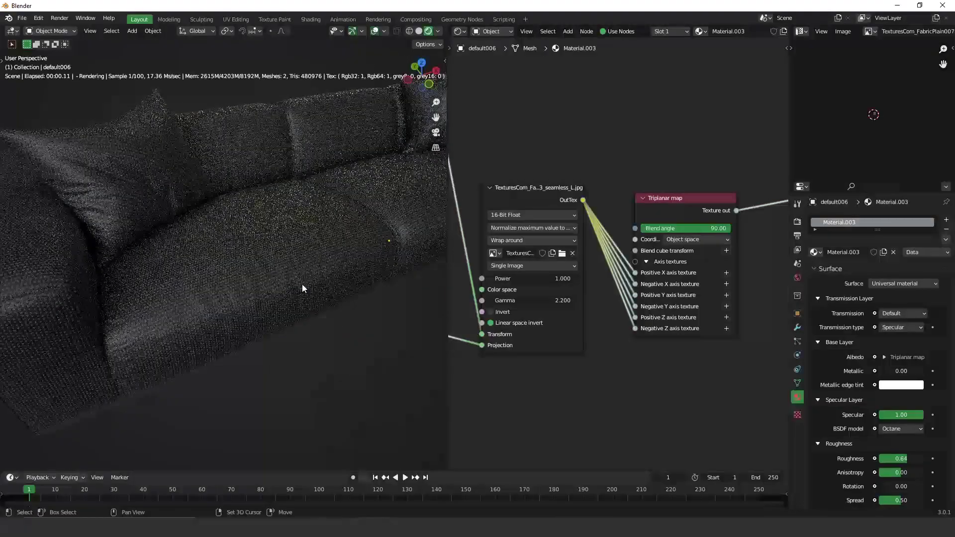
{"action": "mouse_move", "coordinate": [356, 263]}
{"action": "middle_mouse_down"}
{"action": "mouse_move", "coordinate": [308, 223]}
{"action": "mouse_move", "coordinate": [321, 251]}
{"action": "middle_mouse_up"}
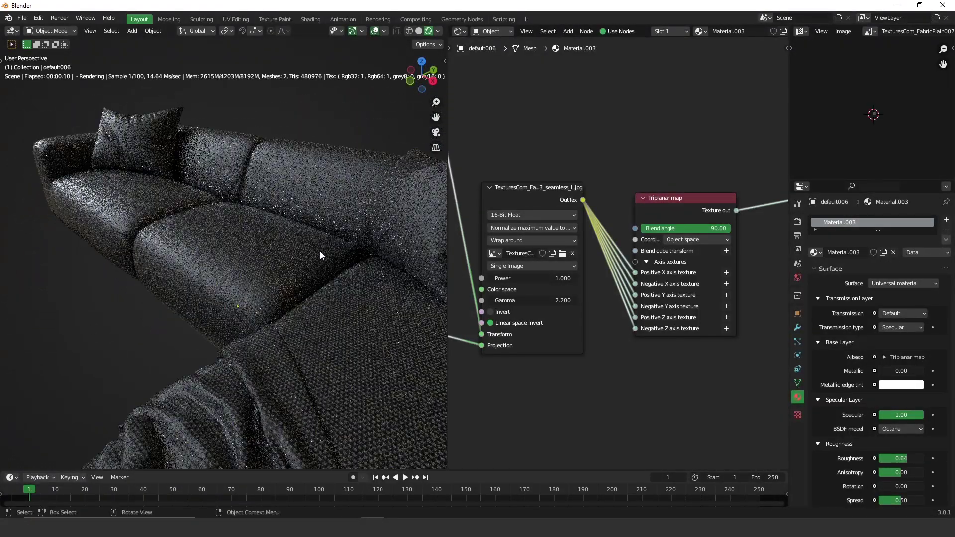
{"action": "mouse_move", "coordinate": [323, 295]}
{"action": "middle_mouse_down"}
{"action": "mouse_move", "coordinate": [303, 325]}
{"action": "mouse_move", "coordinate": [304, 268]}
{"action": "middle_mouse_up"}
{"action": "scroll", "coordinate": [304, 268], "scroll_direction": "down", "scroll_amount": 3}
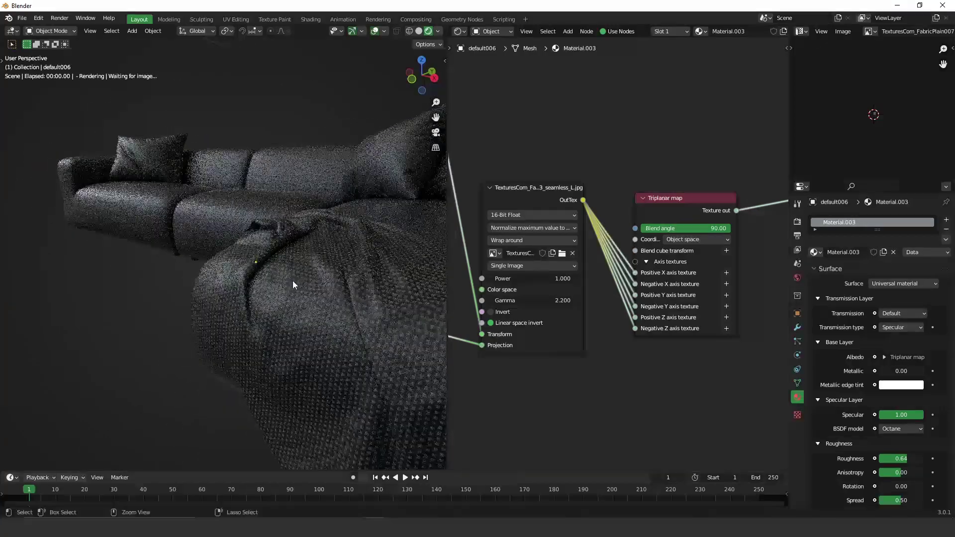
{"action": "scroll", "coordinate": [293, 281], "scroll_direction": "down", "scroll_amount": 3}
{"action": "mouse_move", "coordinate": [278, 300]}
{"action": "middle_mouse_down"}
{"action": "mouse_move", "coordinate": [367, 294]}
{"action": "mouse_move", "coordinate": [271, 274]}
{"action": "middle_mouse_up"}
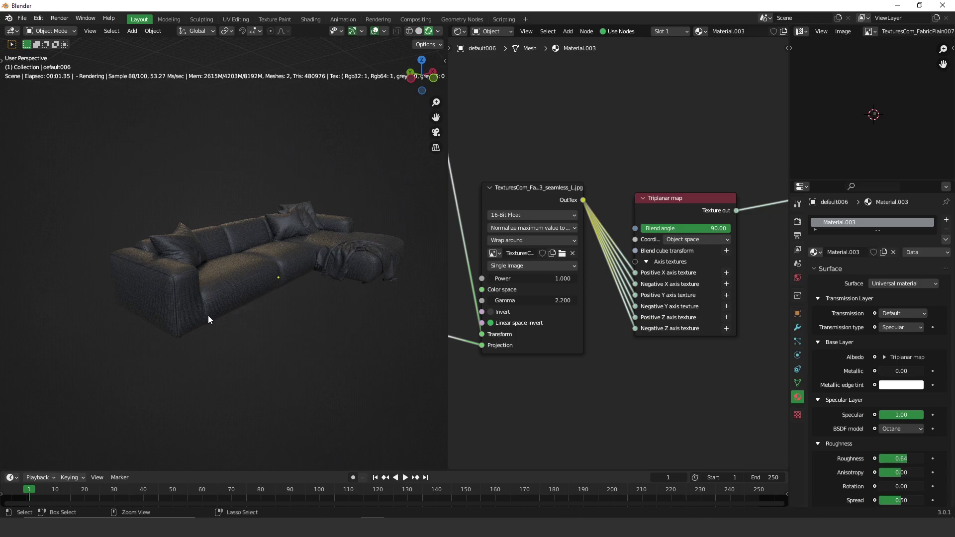